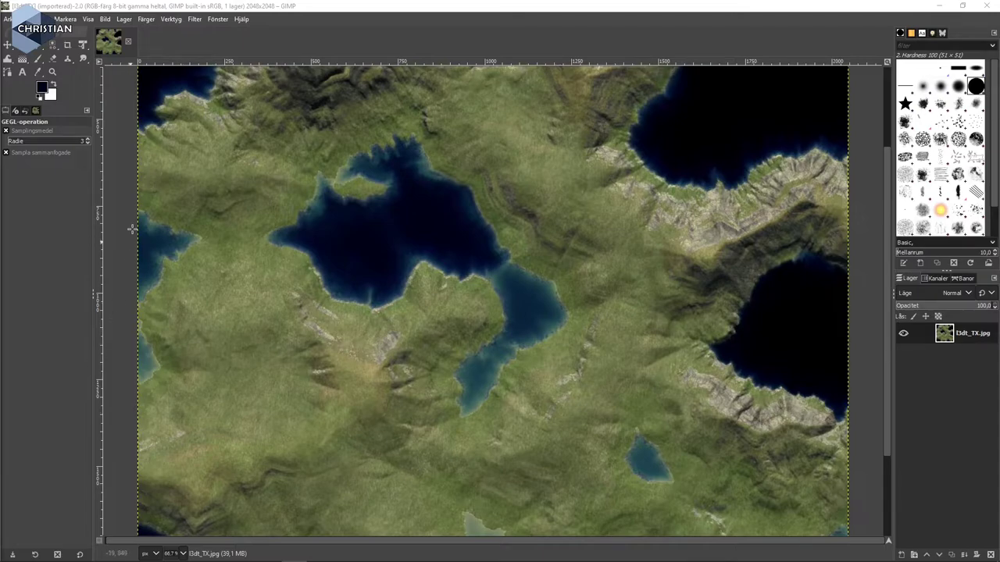
# Step: Flip the whole terrain texture image vertically
pyautogui.click(105, 19)
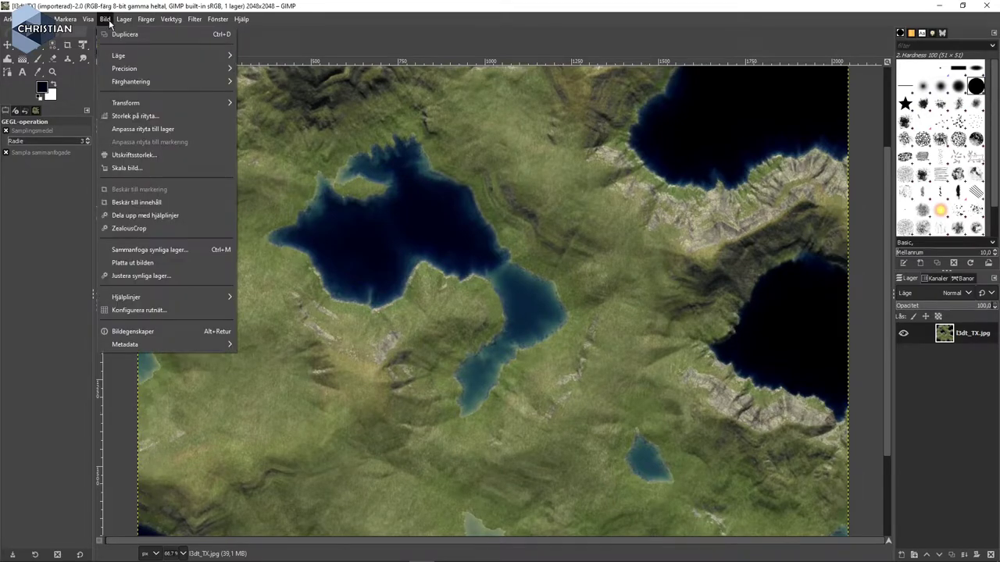
pyautogui.moveTo(166, 104)
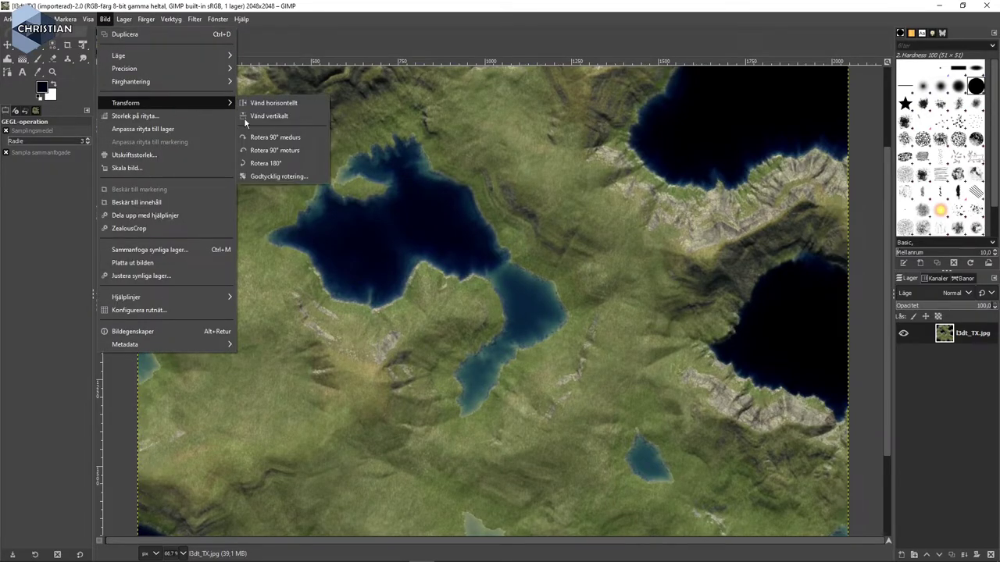
pyautogui.click(298, 117)
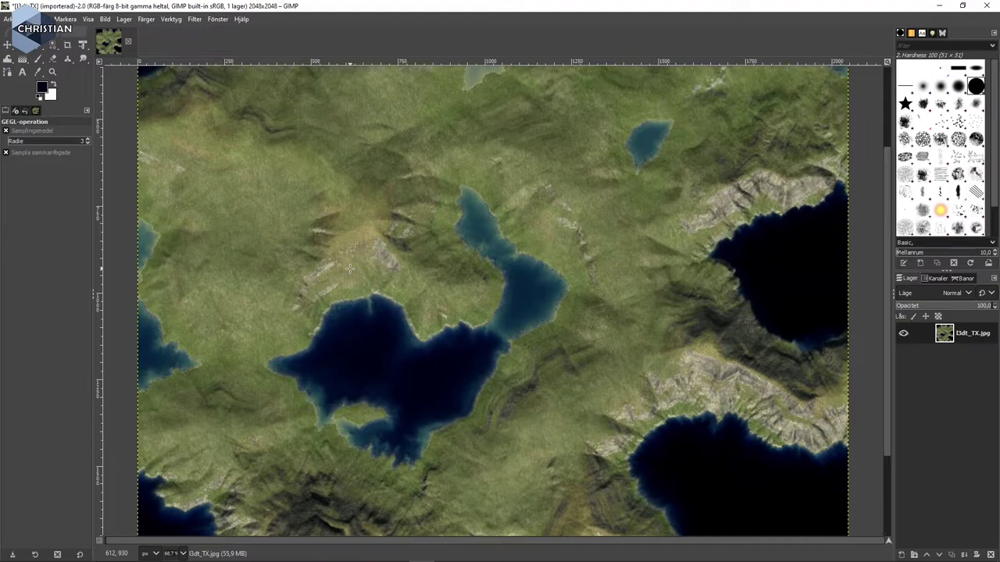
# Step: Overwrite the original l3dt_TX.jpg with the flipped image, exporting it as JPEG at quality 95
pyautogui.hotkey('ctrl', 's')
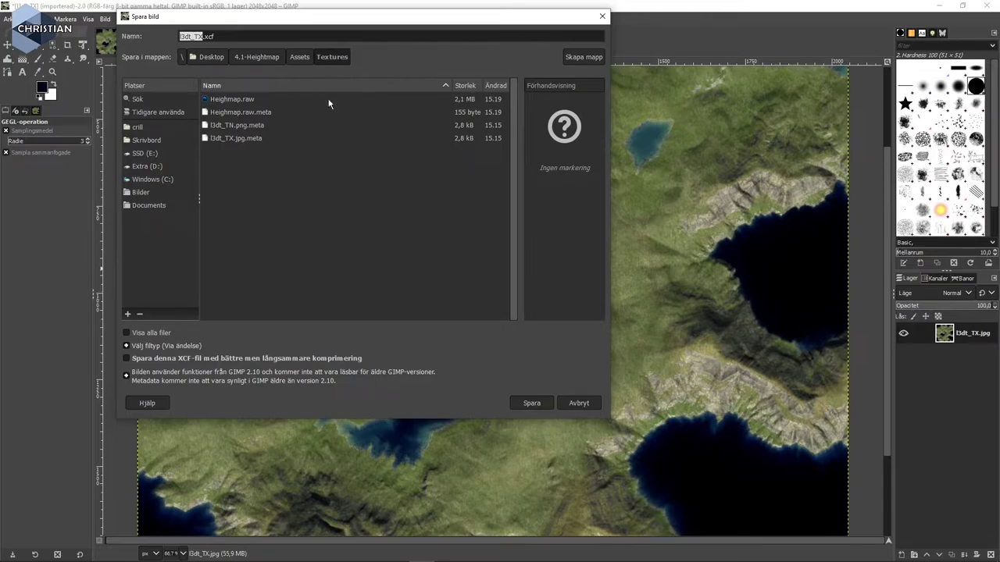
pyautogui.click(591, 406)
pyautogui.rightClick(409, 137)
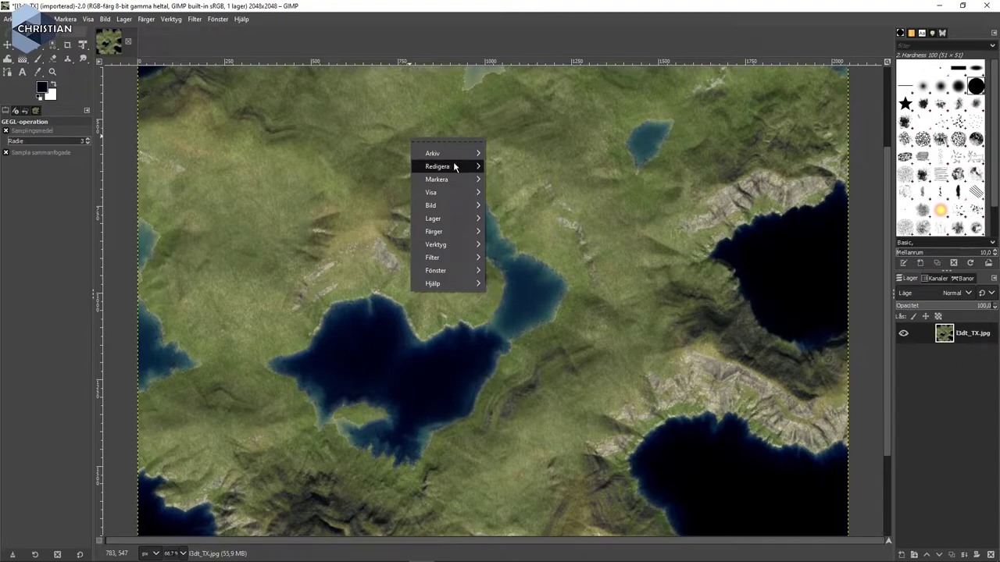
pyautogui.moveTo(450, 152)
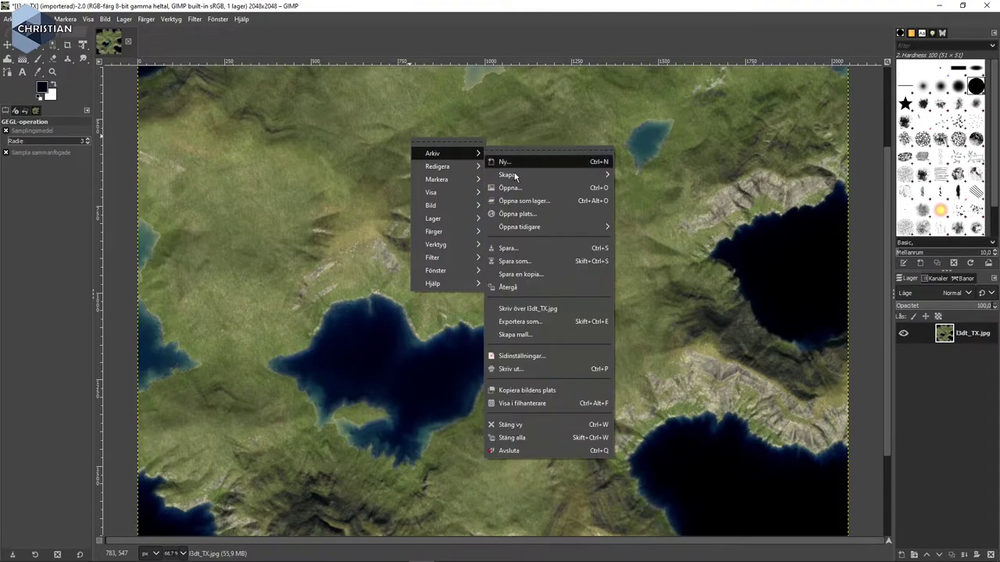
pyautogui.click(543, 309)
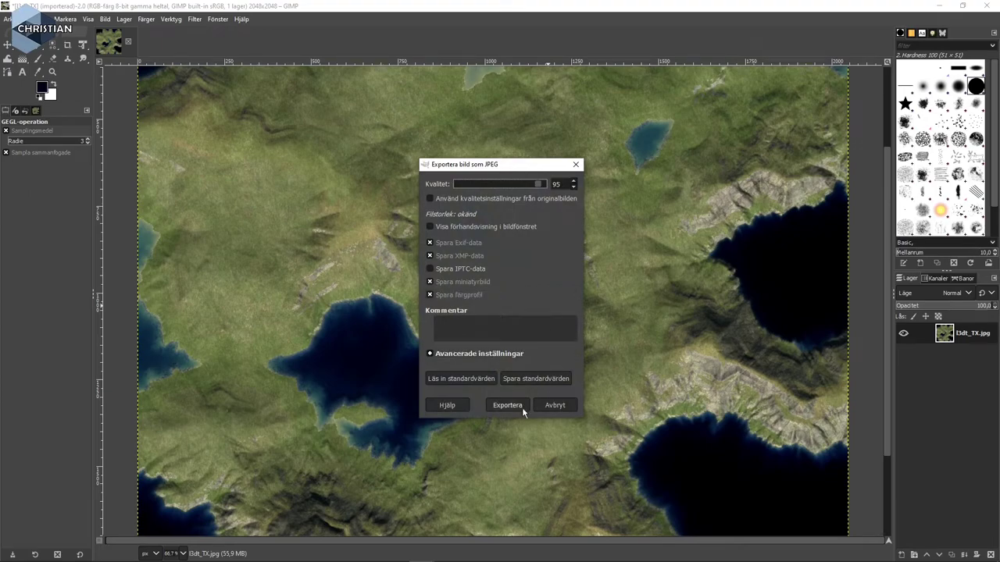
pyautogui.click(517, 405)
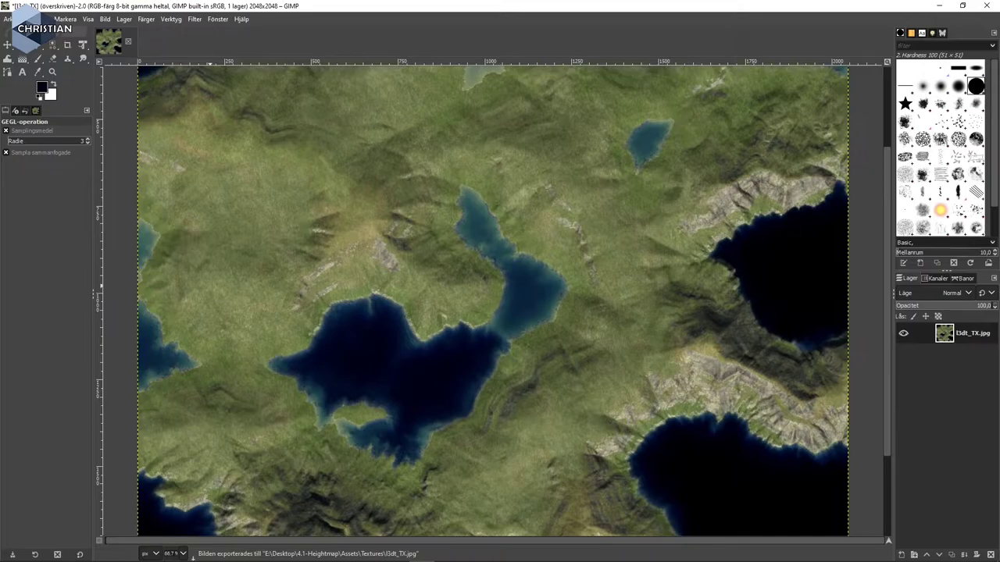
# Step: Switch to Unity and add a Terrain object to the scene
pyautogui.hotkey('alt', 'Tab')
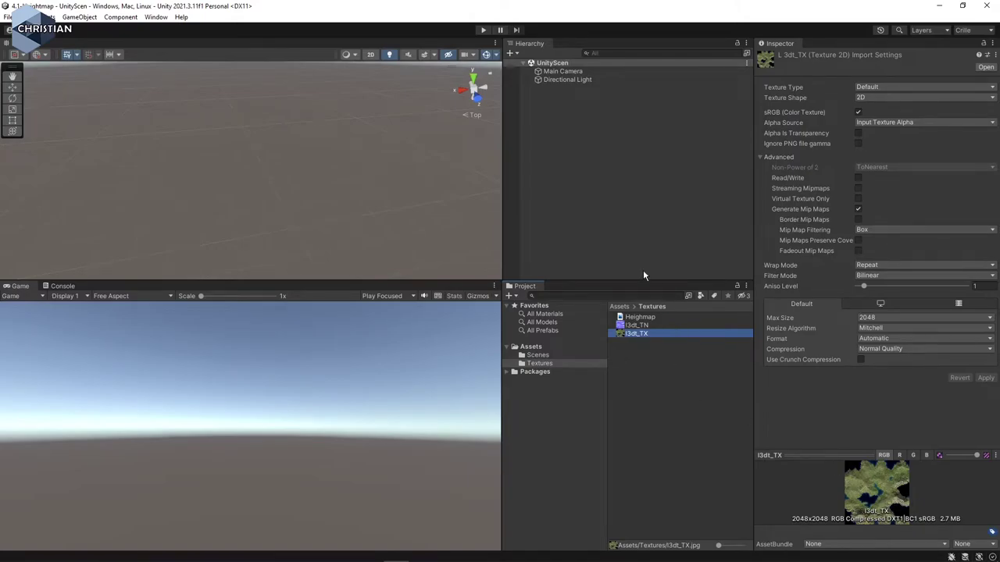
pyautogui.click(511, 53)
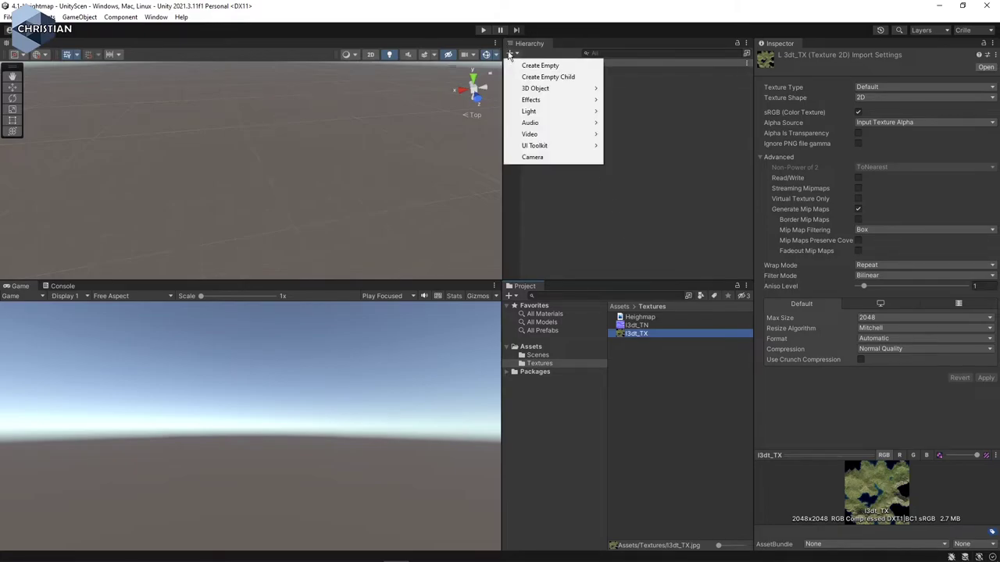
pyautogui.moveTo(547, 88)
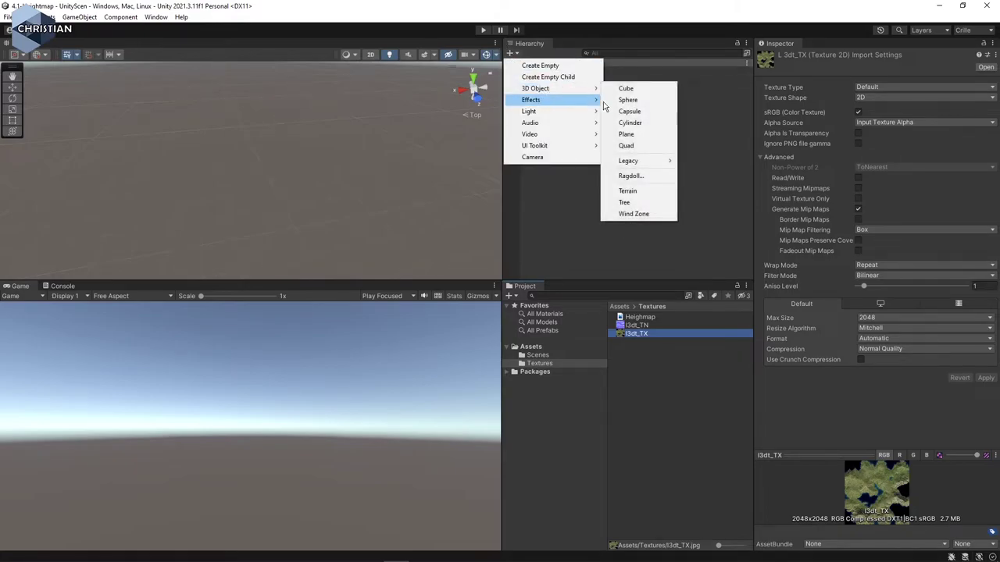
pyautogui.click(639, 193)
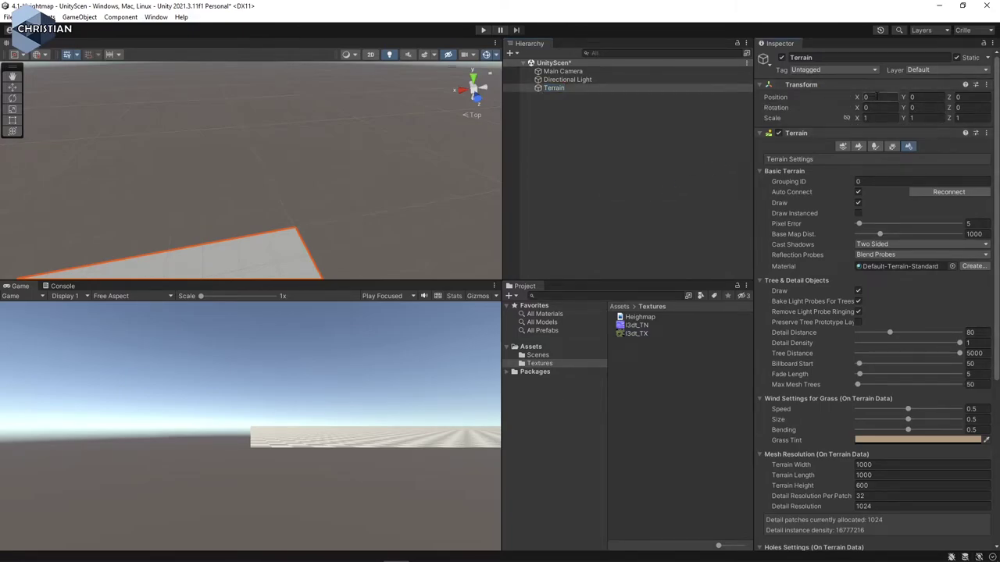
# Step: Set the terrain's position to X -500 and Z -500
pyautogui.write('-500')
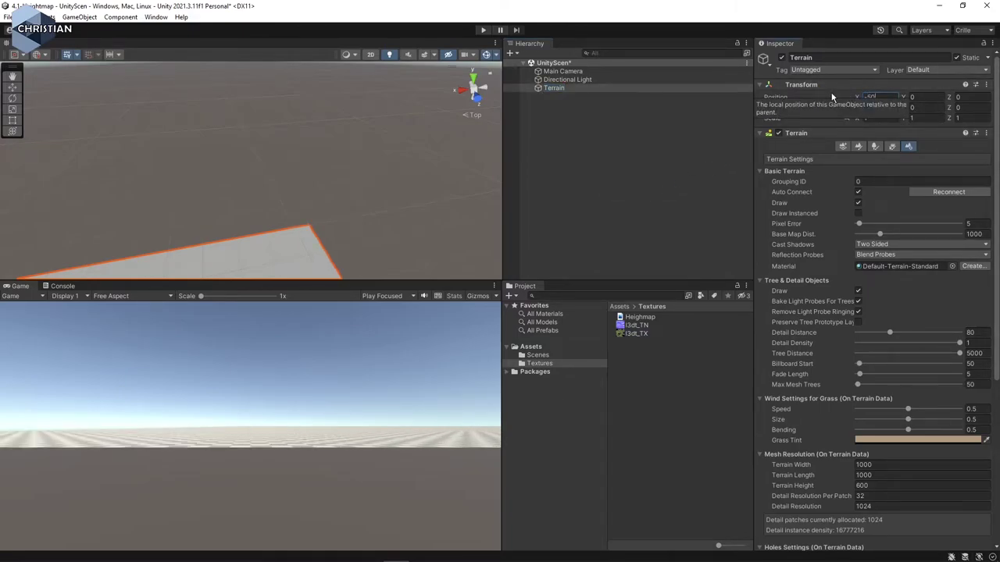
pyautogui.press('Tab')
pyautogui.press('Tab')
pyautogui.write('-')
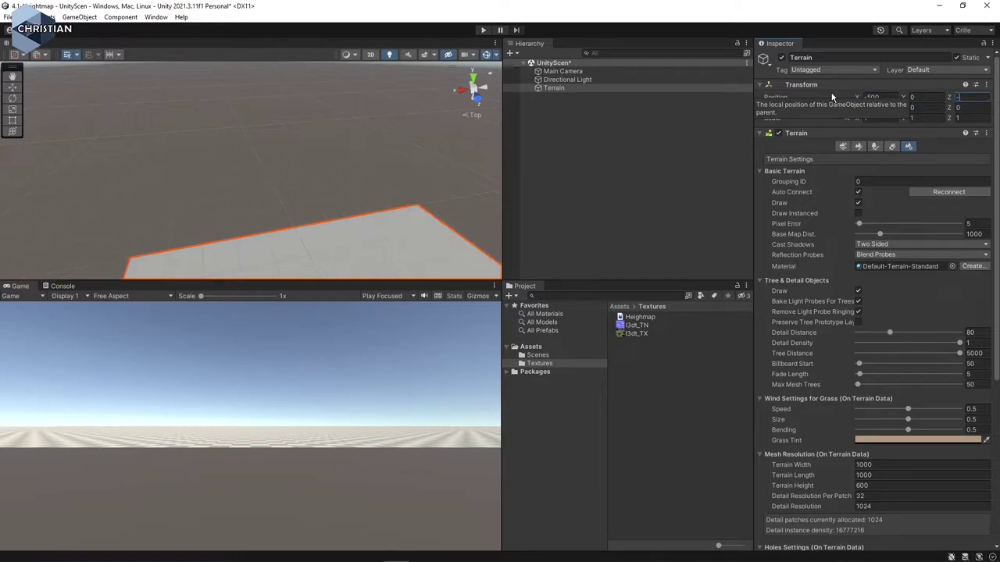
pyautogui.write('500')
pyautogui.press('Tab')
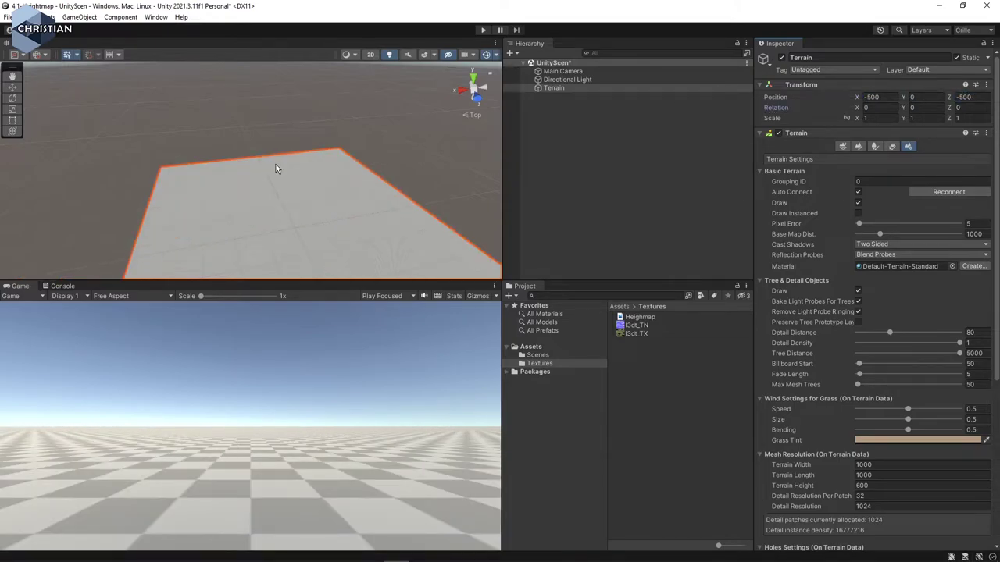
pyautogui.scroll(-2, 313, 188)
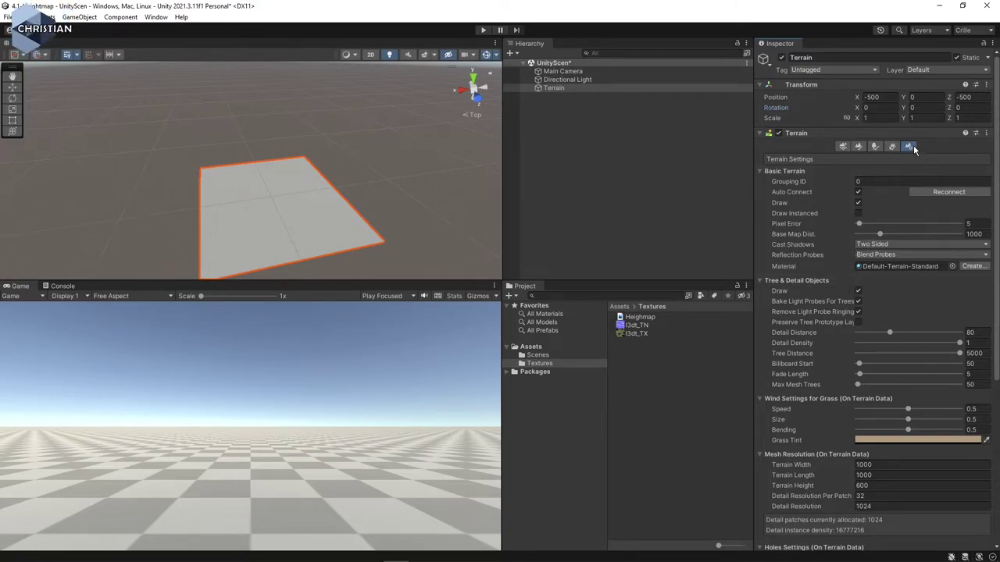
# Step: Import the raw Heighmap file from 4.1-Heightmap/Assets/Textures as the terrain's heightmap, using 16-bit depth and a resolution of 1024
pyautogui.scroll(-6, 893, 378)
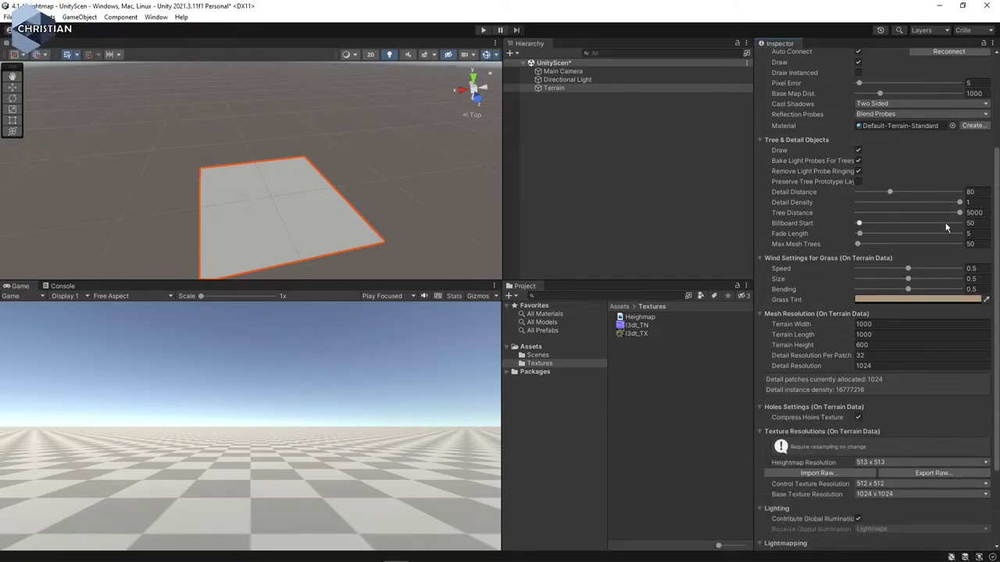
pyautogui.click(820, 364)
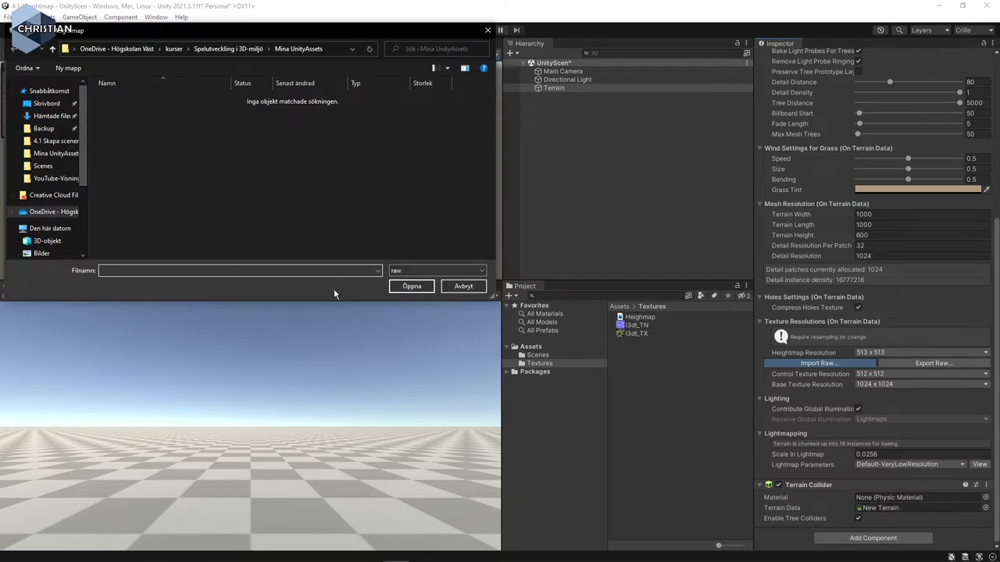
pyautogui.click(462, 286)
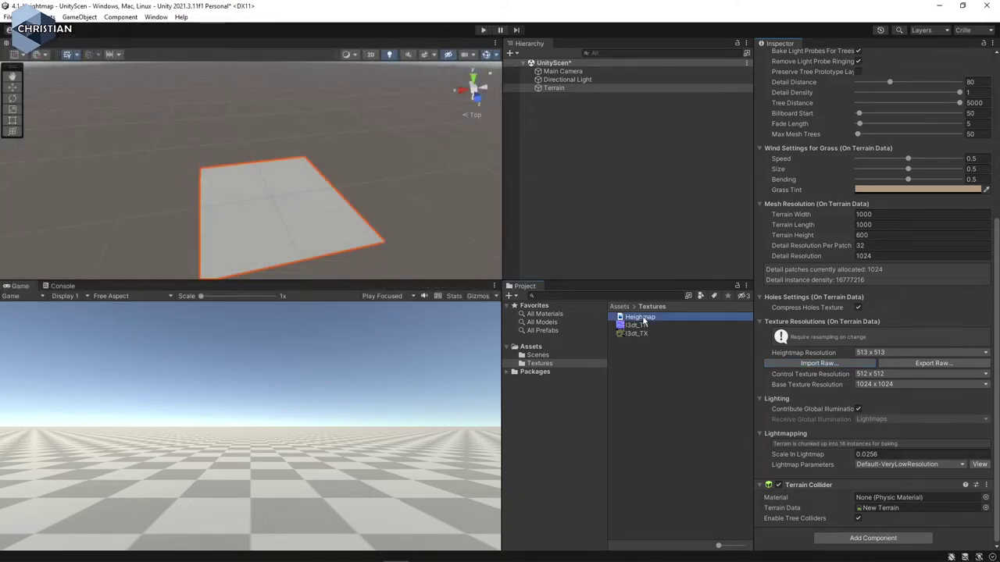
pyautogui.click(829, 364)
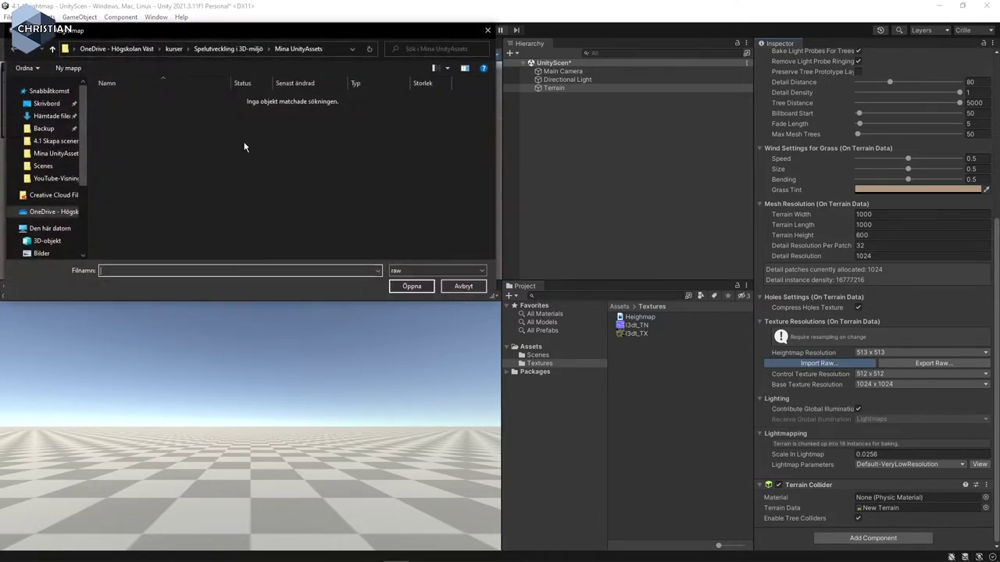
pyautogui.click(54, 106)
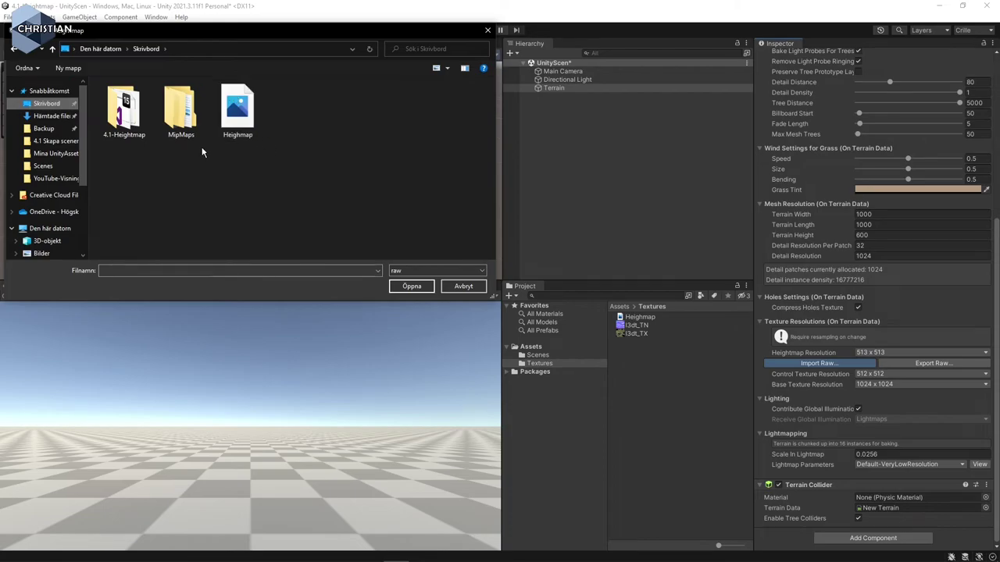
pyautogui.doubleClick(125, 113)
pyautogui.doubleClick(117, 98)
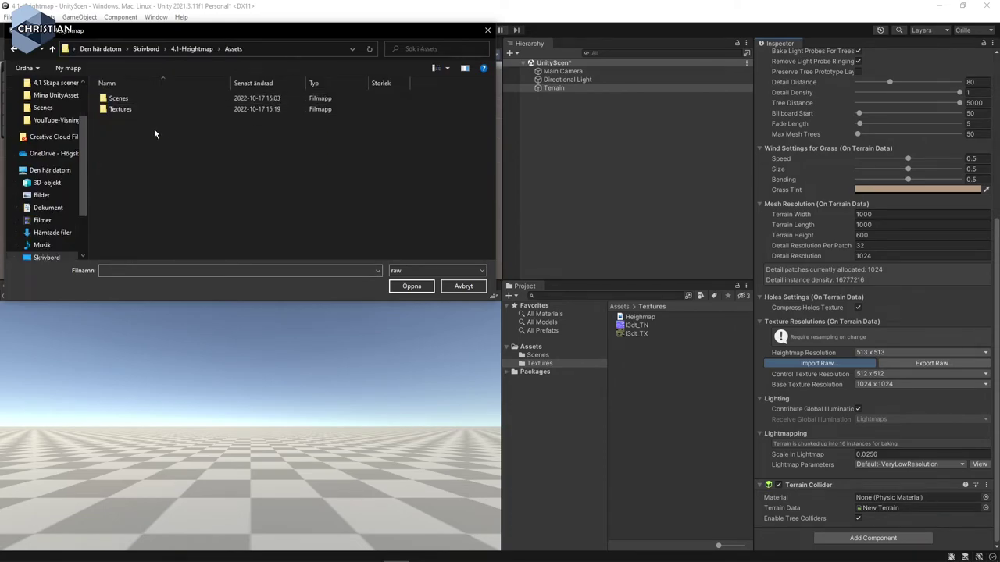
pyautogui.doubleClick(122, 110)
pyautogui.click(117, 116)
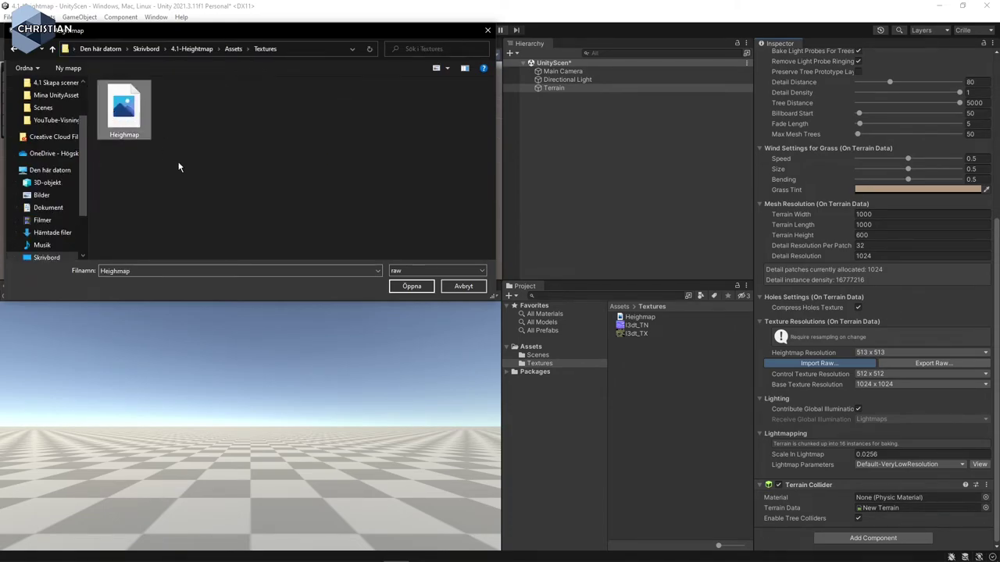
pyautogui.click(416, 287)
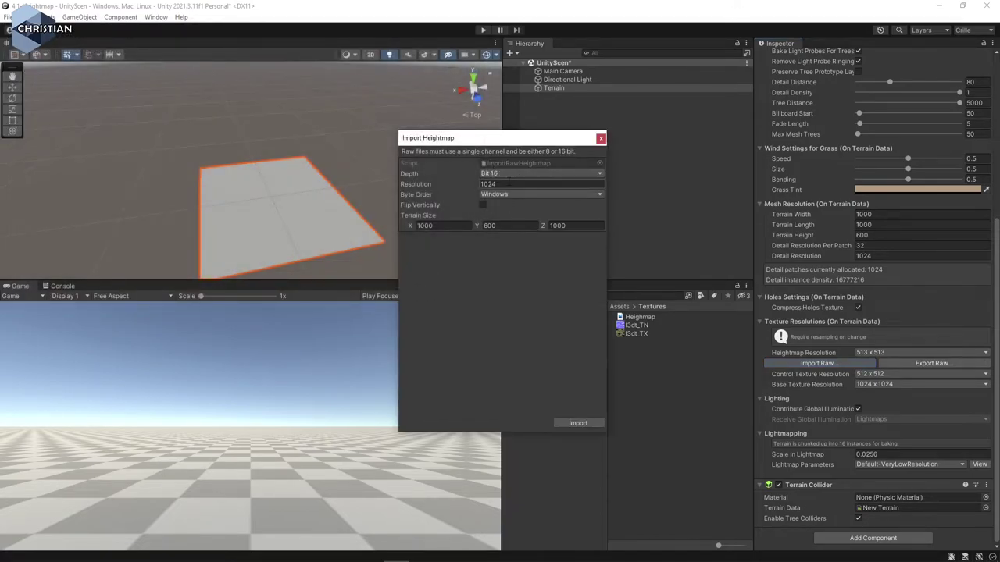
pyautogui.click(578, 424)
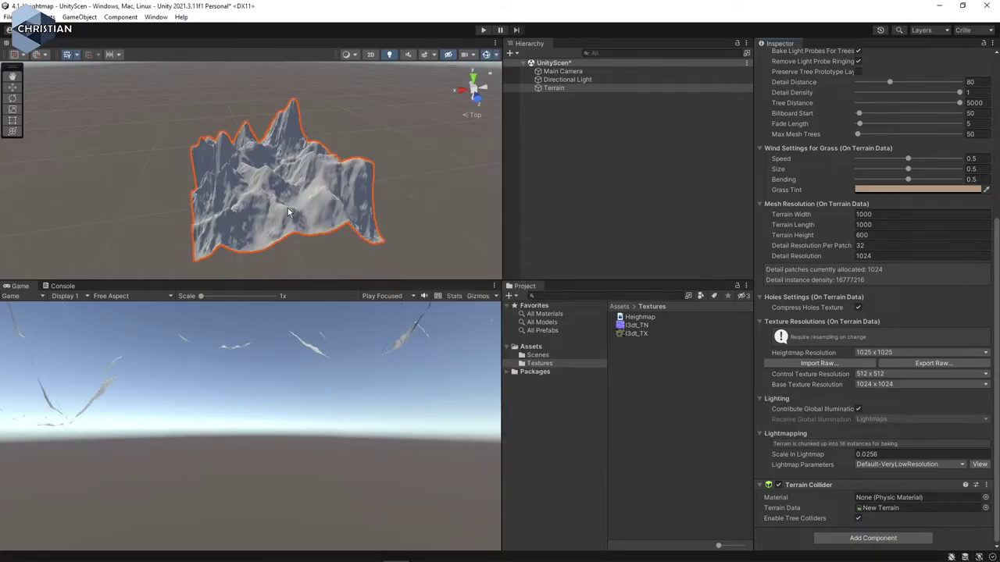
# Step: Try a terrain height of 100 in the mesh resolution settings
pyautogui.scroll(3, 278, 212)
pyautogui.scroll(-6, 277, 210)
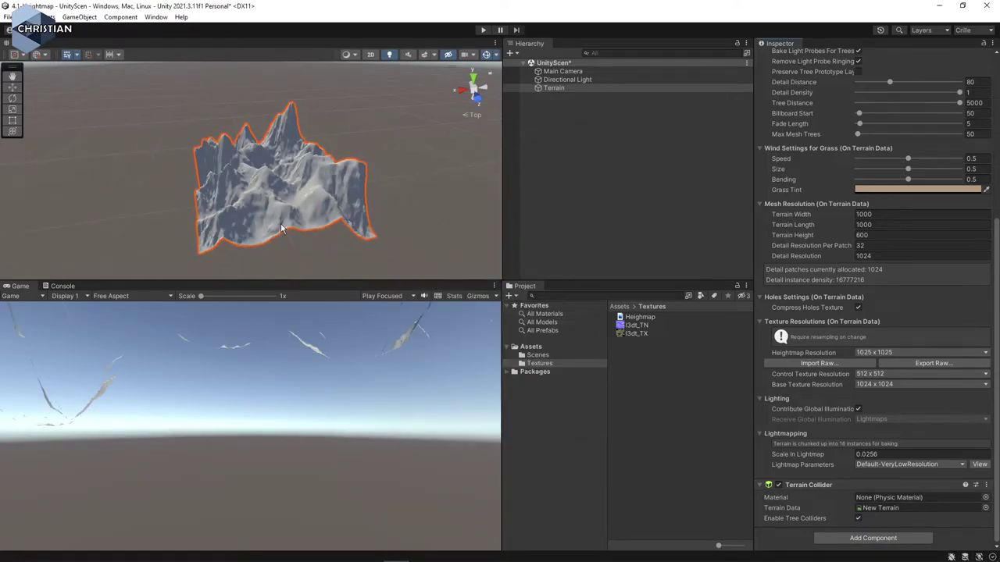
pyautogui.scroll(2, 281, 215)
pyautogui.scroll(2, 275, 215)
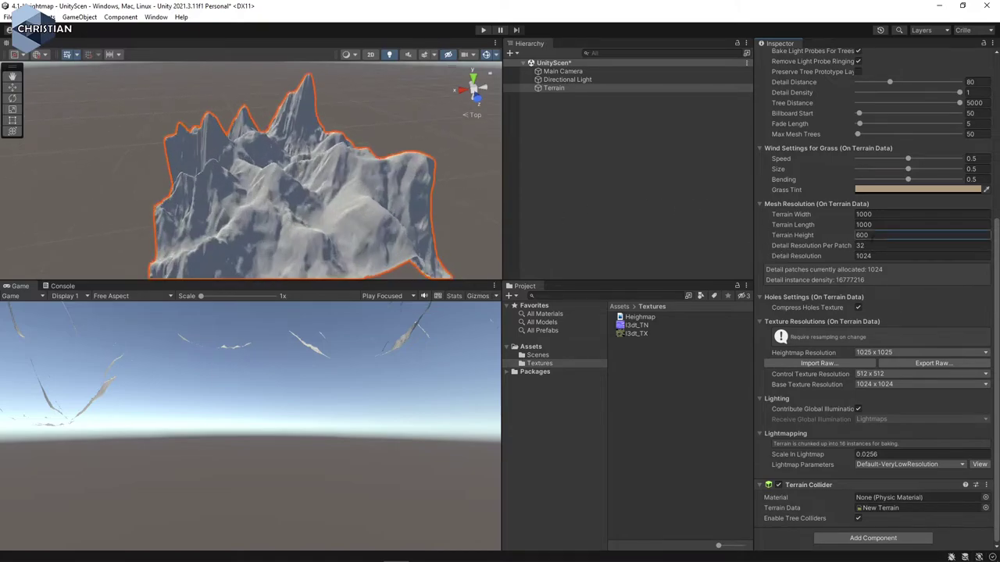
pyautogui.click(848, 236)
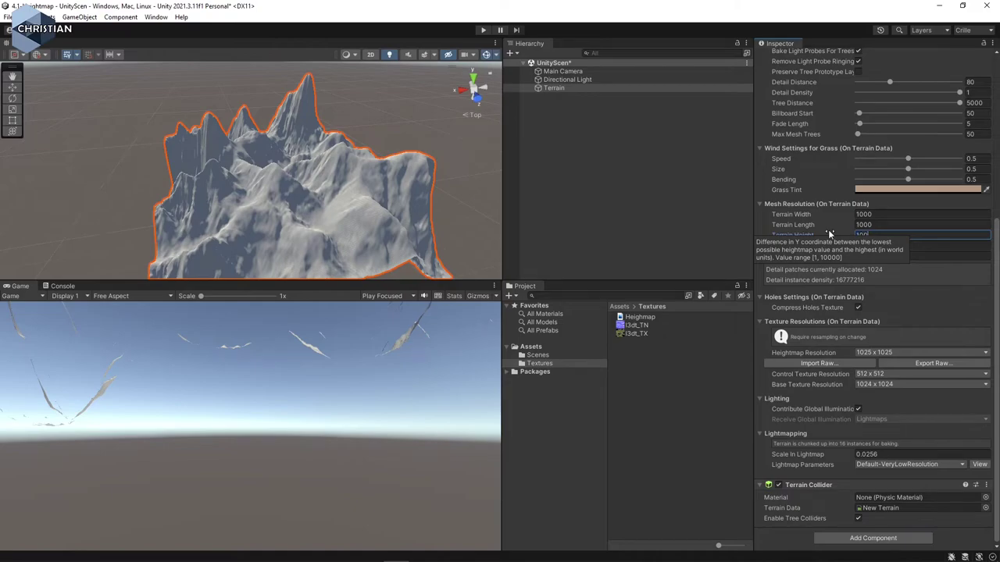
pyautogui.write('100')
pyautogui.press('Tab')
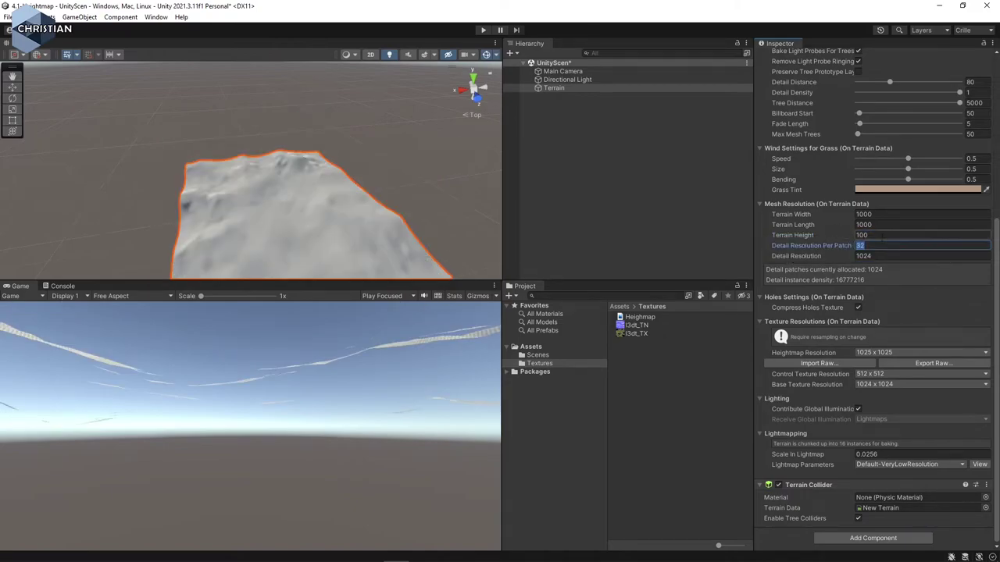
# Step: Set the terrain height to 150
pyautogui.click(804, 237)
pyautogui.write('15')
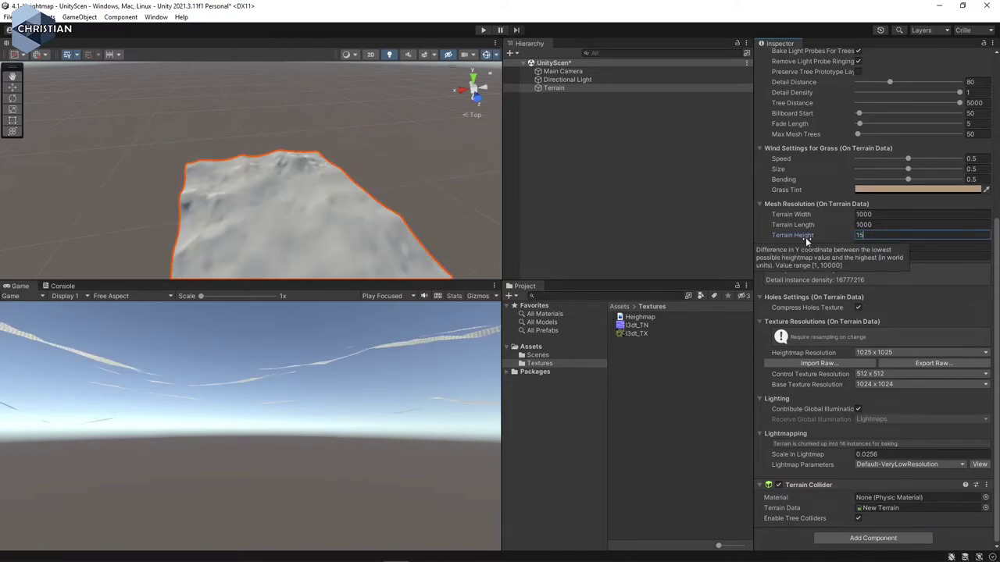
pyautogui.write('0')
pyautogui.press('Tab')
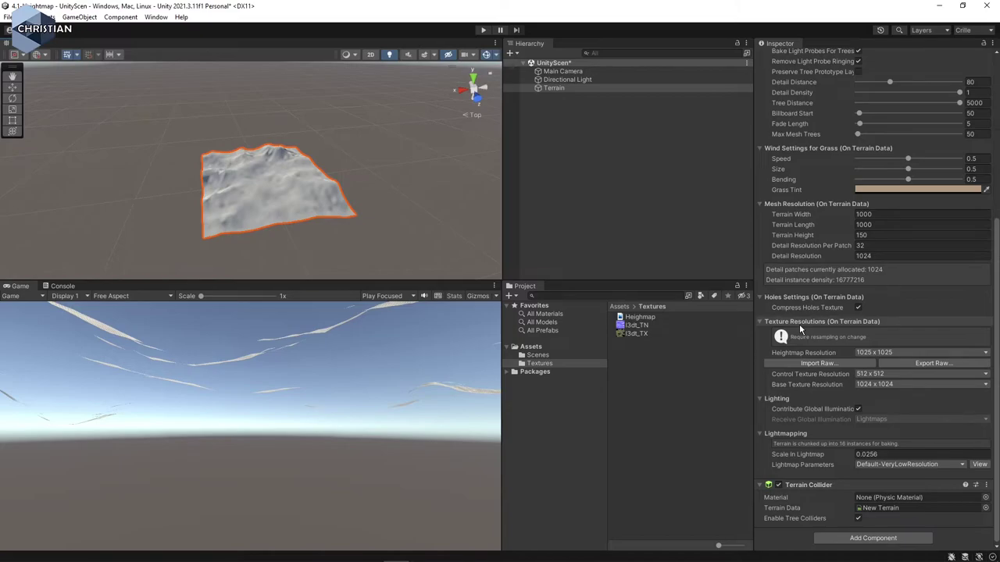
# Step: Create a new terrain layer for texture painting on the terrain, using the l3dt_TX texture
pyautogui.scroll(8, 807, 325)
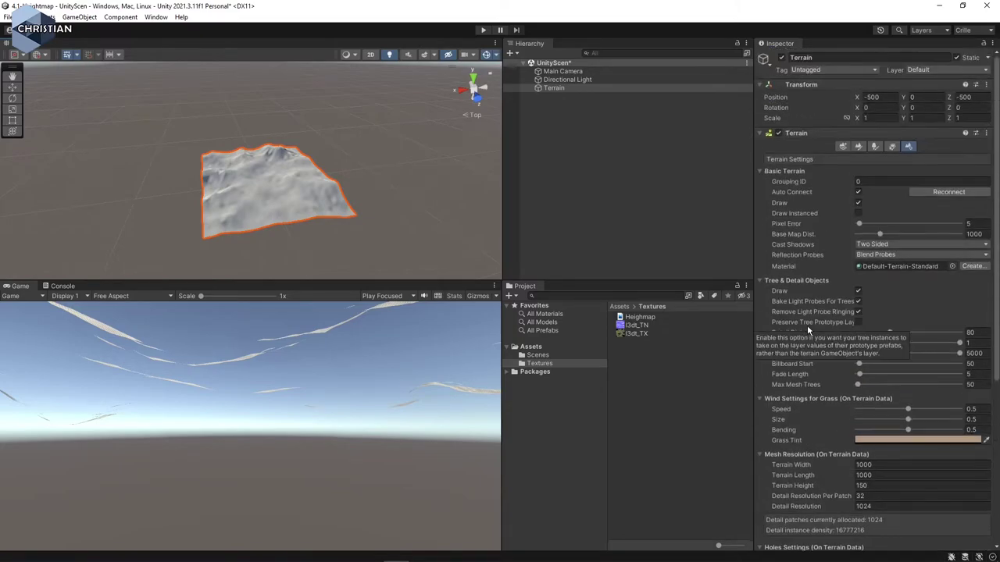
pyautogui.click(860, 148)
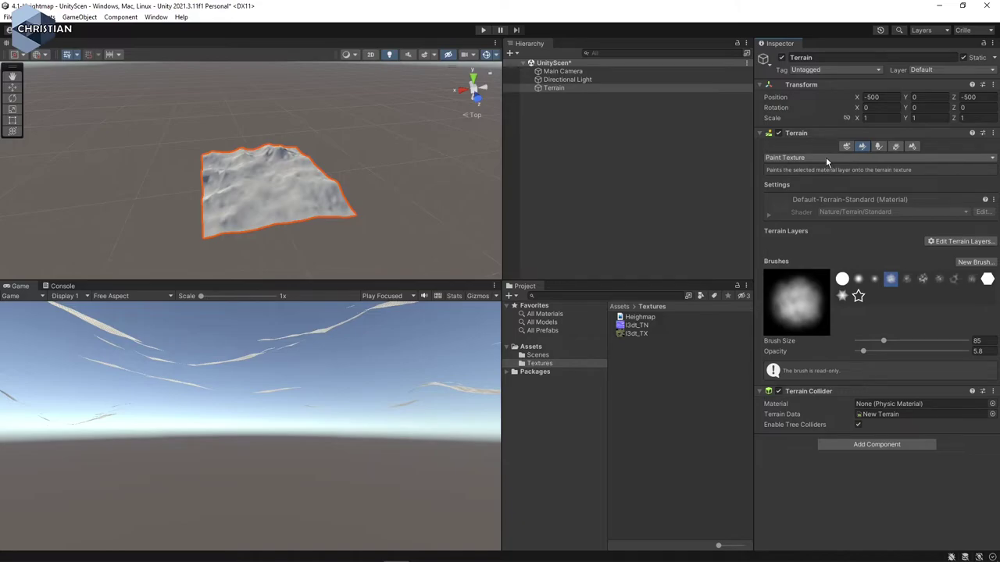
pyautogui.click(964, 242)
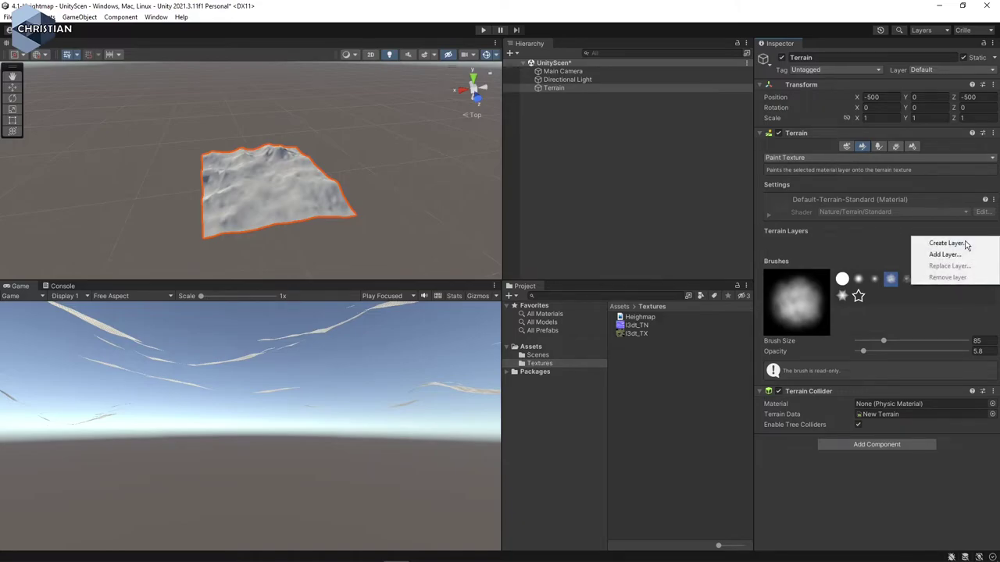
pyautogui.click(956, 244)
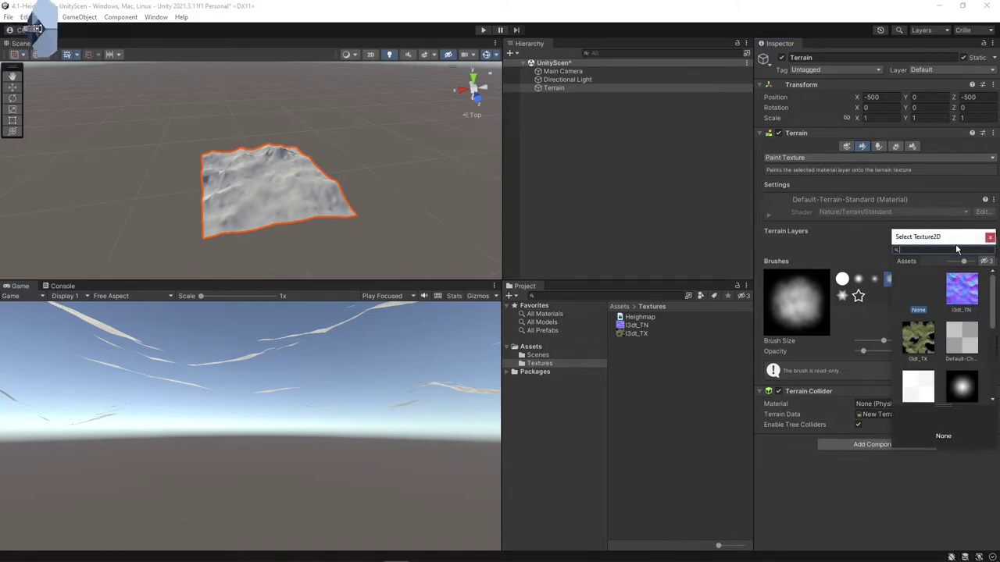
pyautogui.click(928, 346)
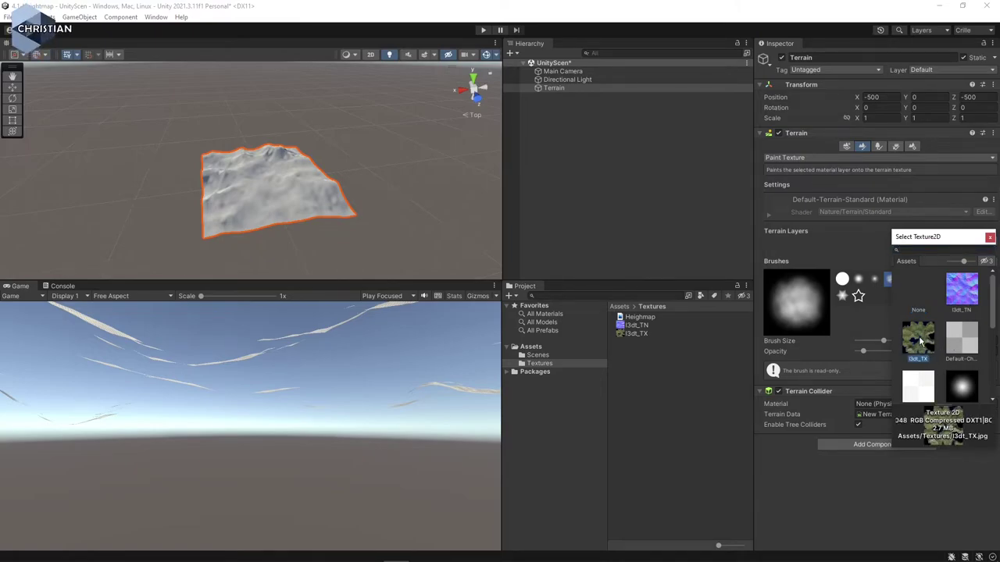
pyautogui.doubleClick(919, 341)
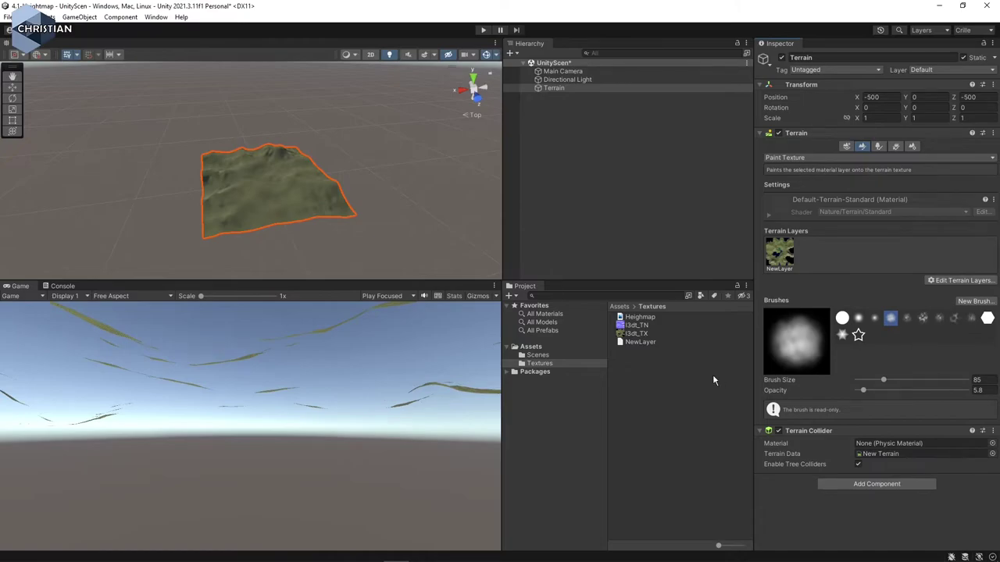
# Step: Assign the l3dt_TN texture as the normal map of the new terrain layer
pyautogui.scroll(8, 307, 233)
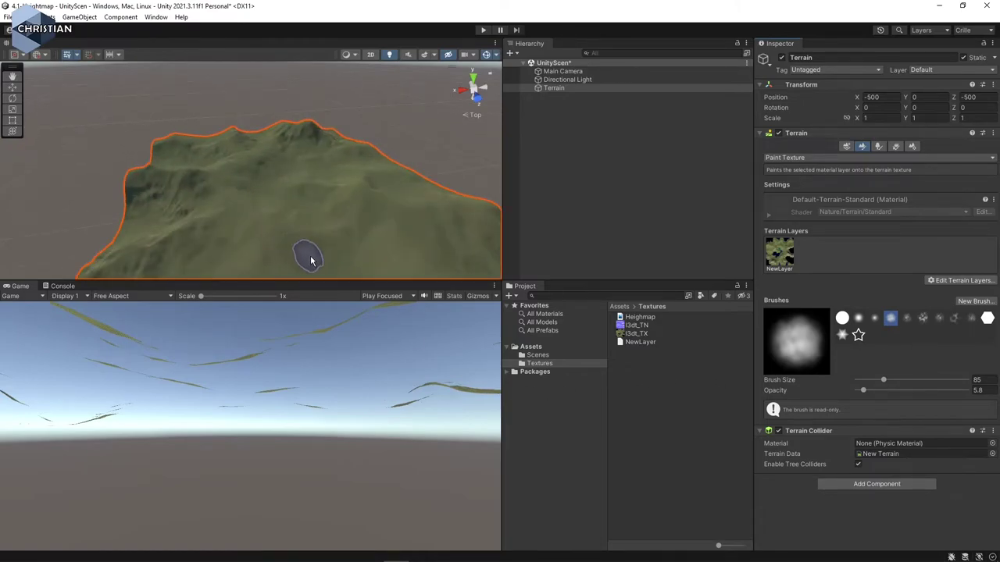
pyautogui.scroll(-3, 296, 244)
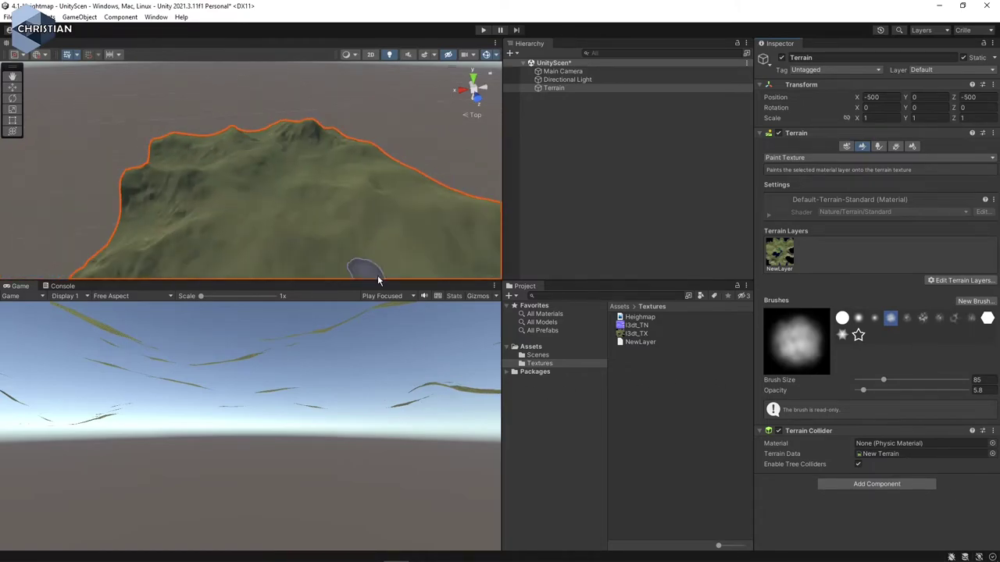
pyautogui.click(779, 252)
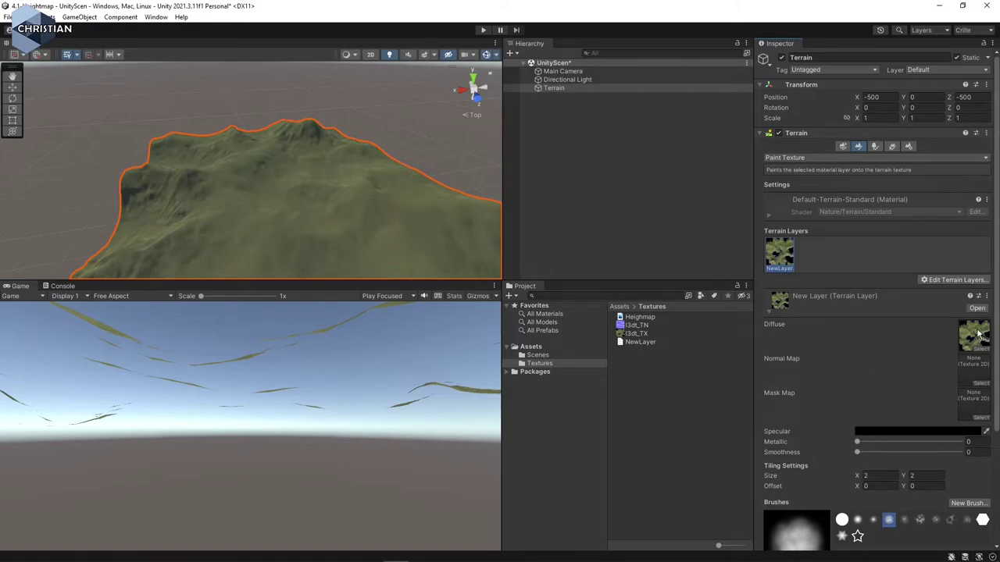
pyautogui.moveTo(637, 326)
pyautogui.mouseDown()
pyautogui.moveTo(991, 392)
pyautogui.moveTo(984, 376)
pyautogui.mouseUp()
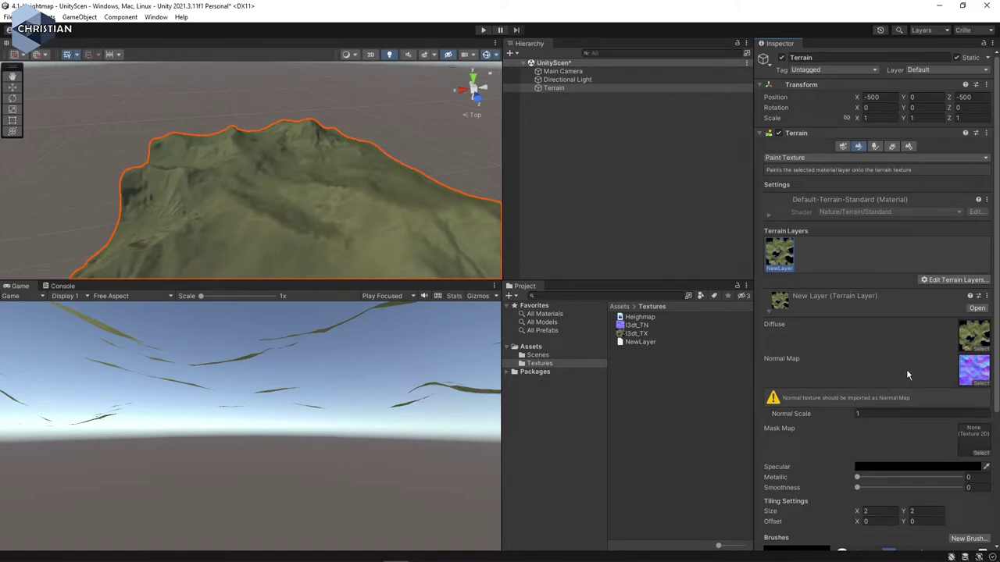
# Step: Change the l3dt_TN texture type to Normal map, apply the import settings and return to the terrain
pyautogui.click(645, 325)
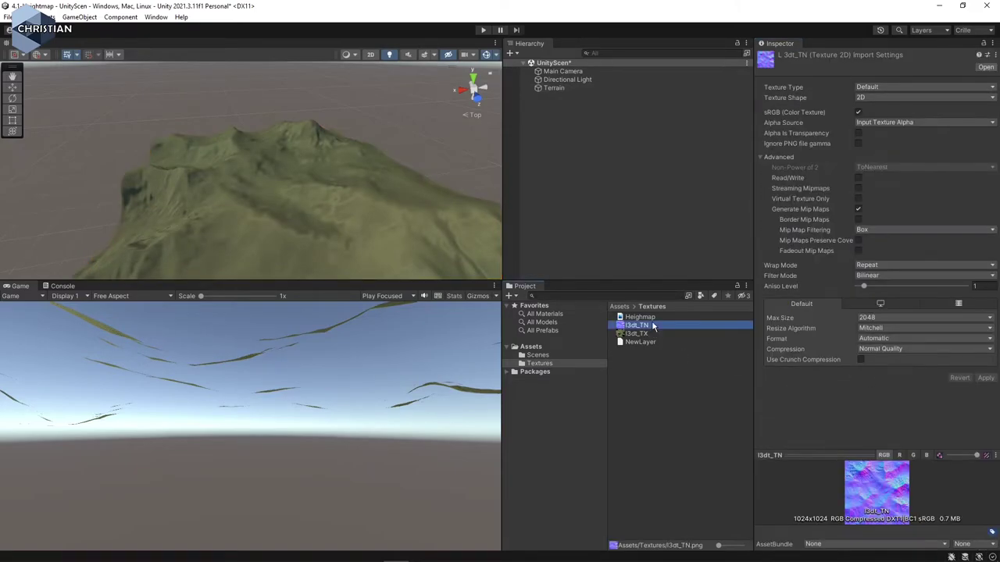
pyautogui.click(886, 88)
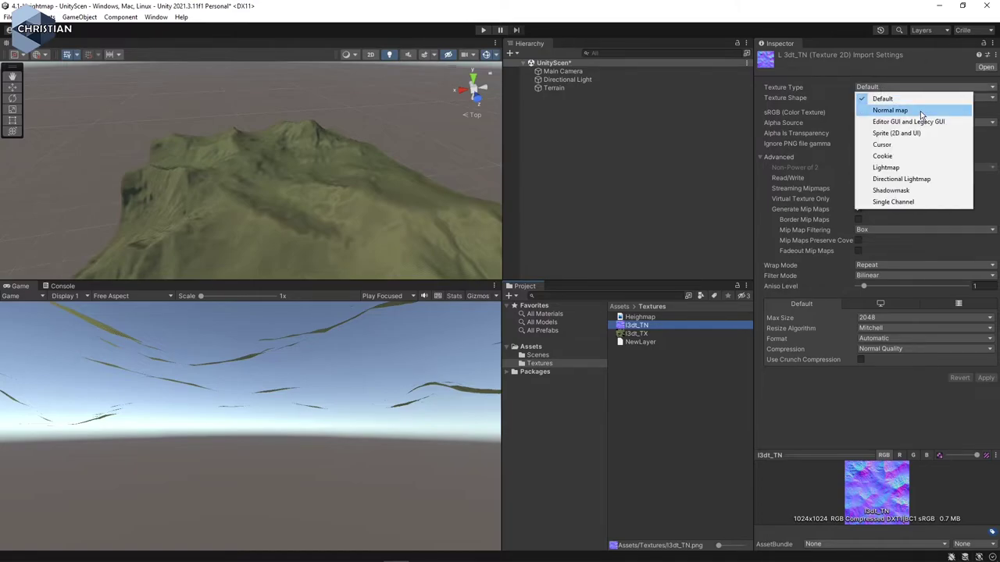
pyautogui.click(890, 110)
pyautogui.click(653, 318)
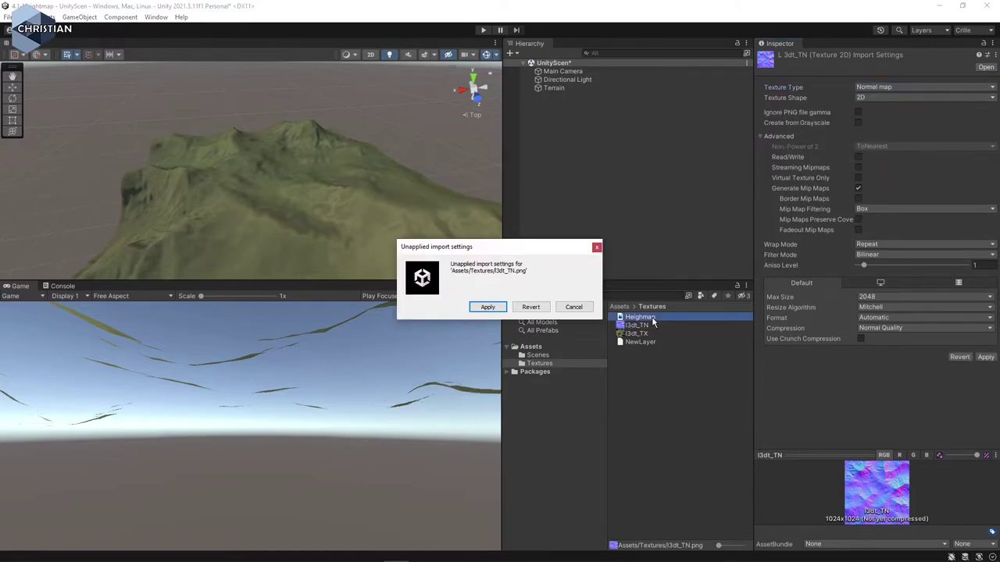
pyautogui.click(581, 311)
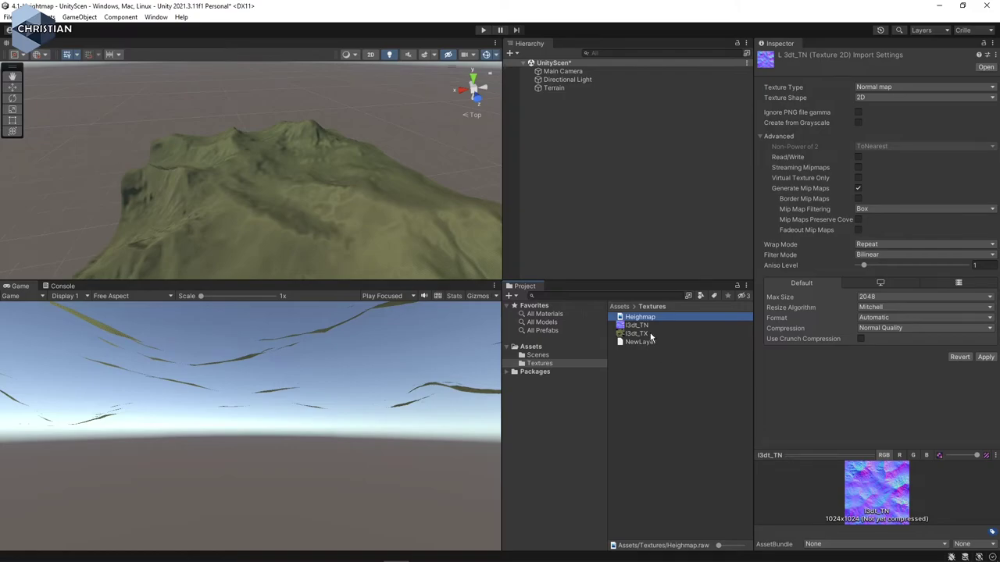
pyautogui.click(561, 86)
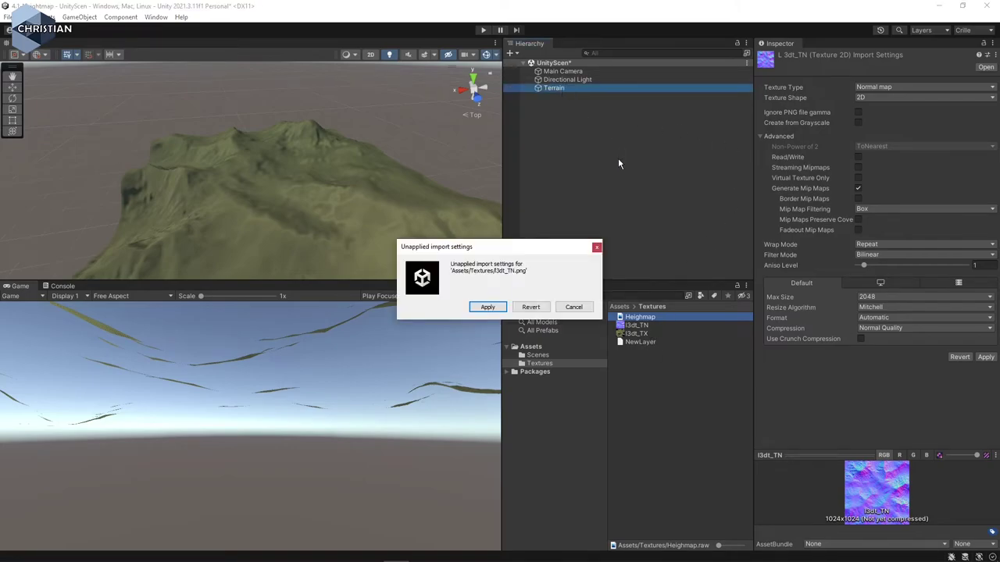
pyautogui.click(488, 307)
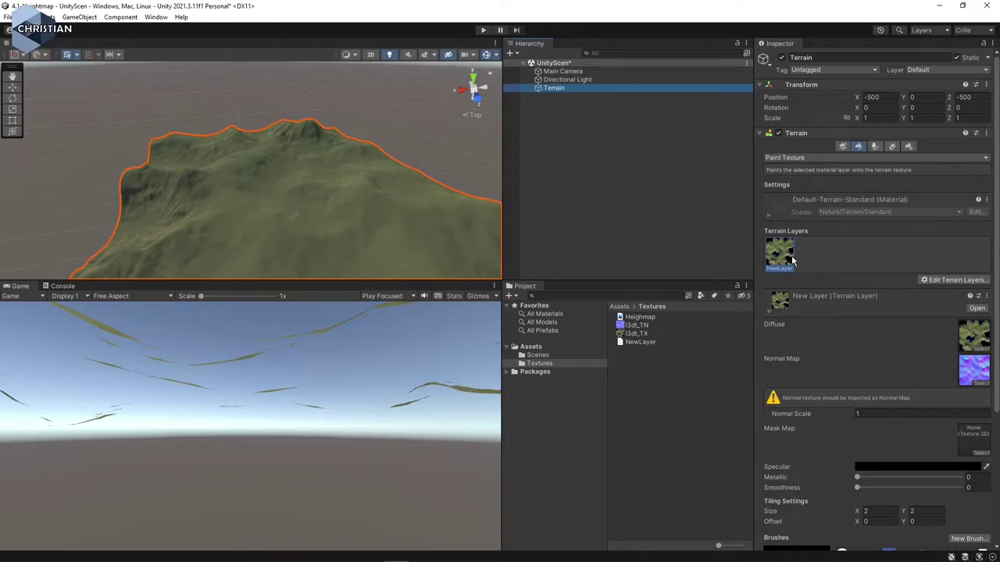
# Step: Set the terrain layer's tiling size to 1024 in both X and Y
pyautogui.scroll(3, 317, 223)
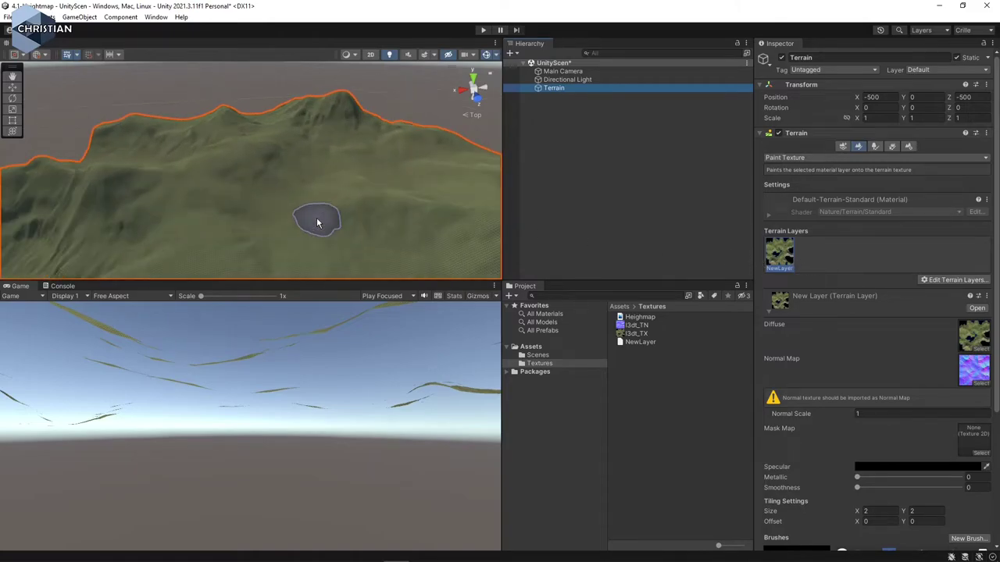
pyautogui.scroll(-2, 308, 232)
pyautogui.scroll(4, 305, 234)
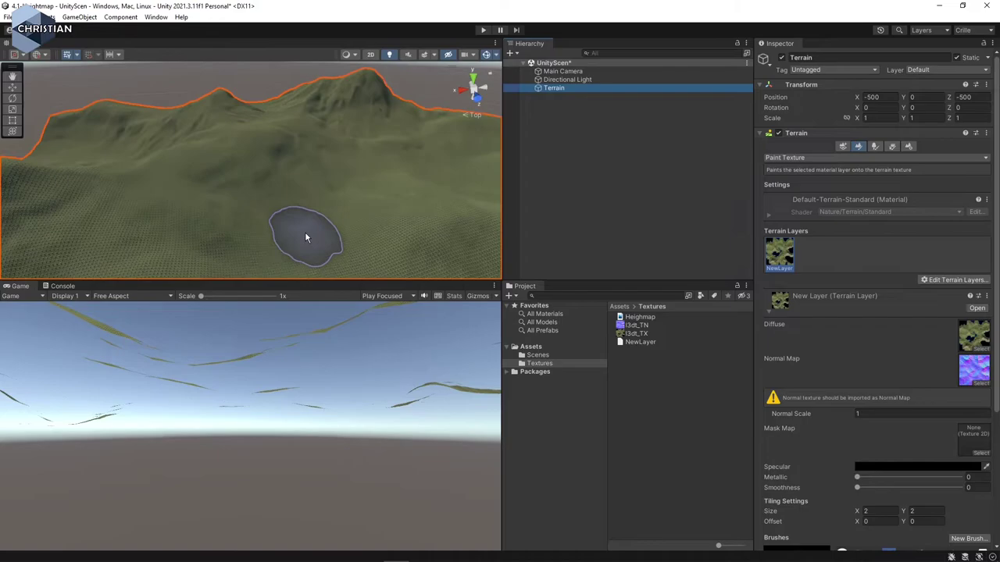
pyautogui.scroll(5, 304, 232)
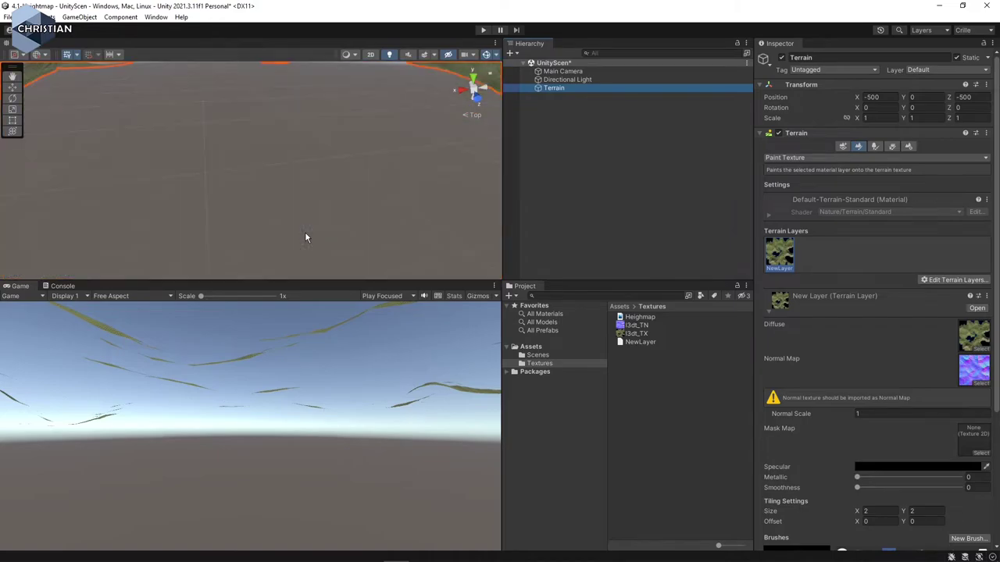
pyautogui.scroll(-2, 305, 234)
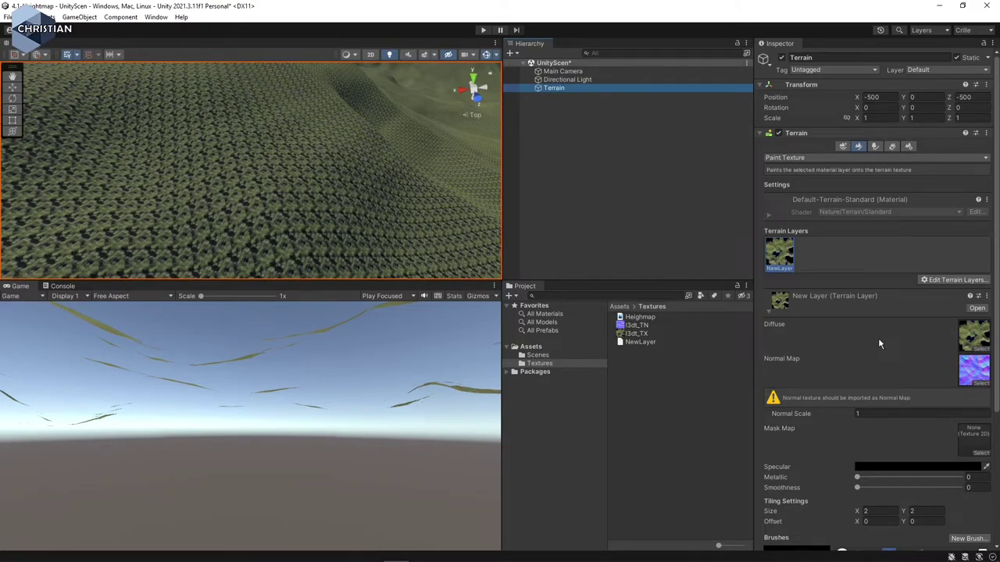
pyautogui.scroll(-4, 890, 335)
pyautogui.scroll(-2, 892, 337)
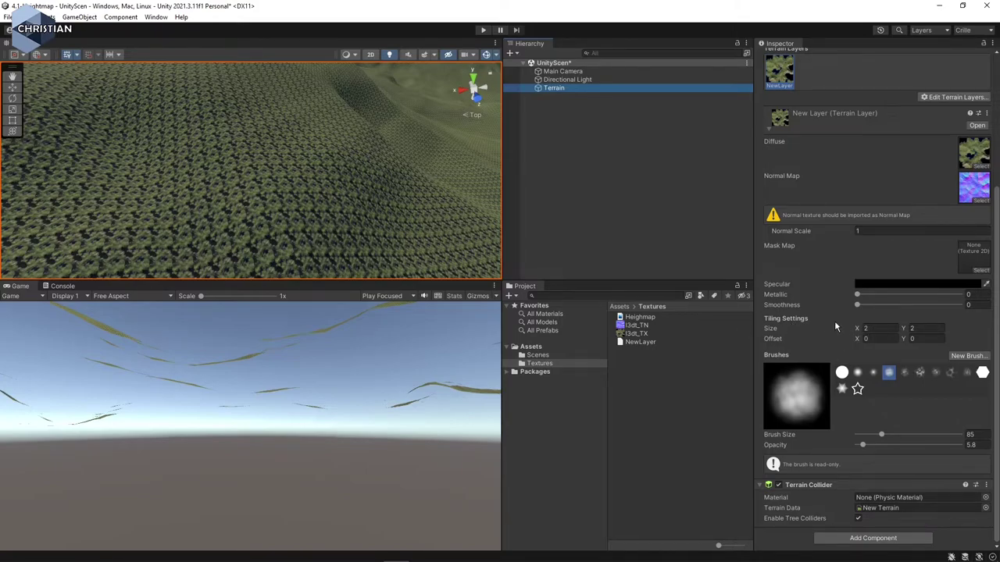
pyautogui.click(976, 156)
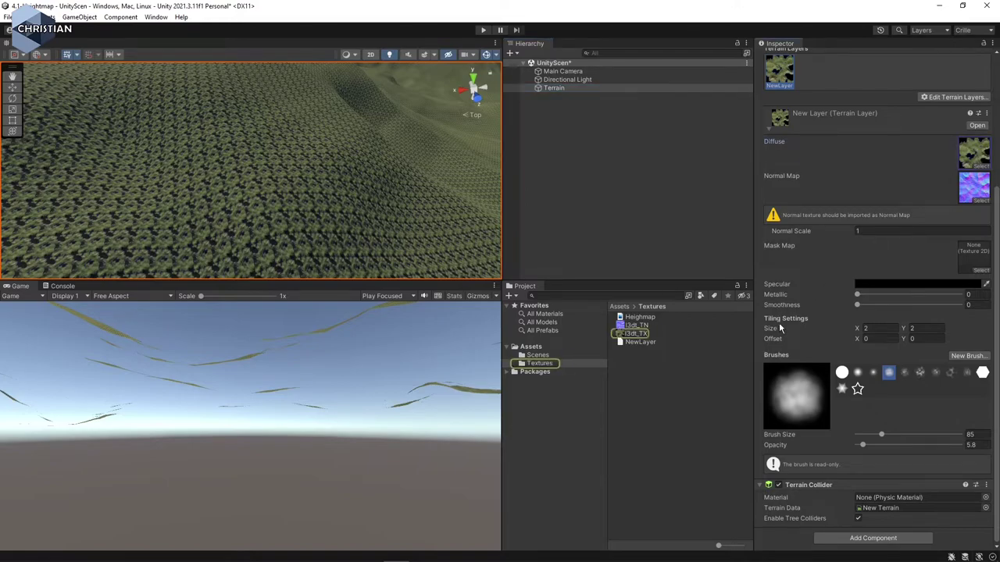
pyautogui.click(878, 328)
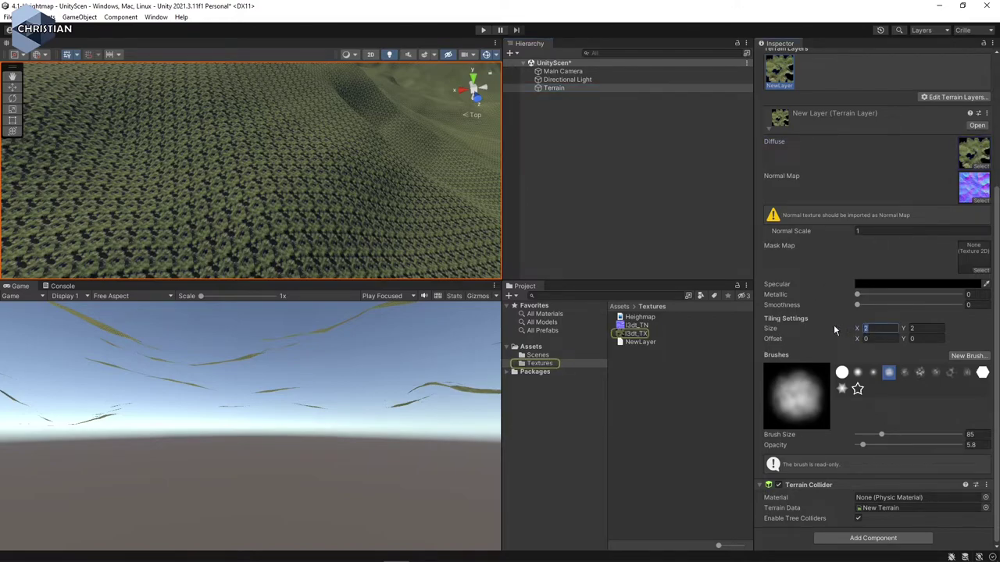
pyautogui.write('1024')
pyautogui.press('Tab')
pyautogui.write('1')
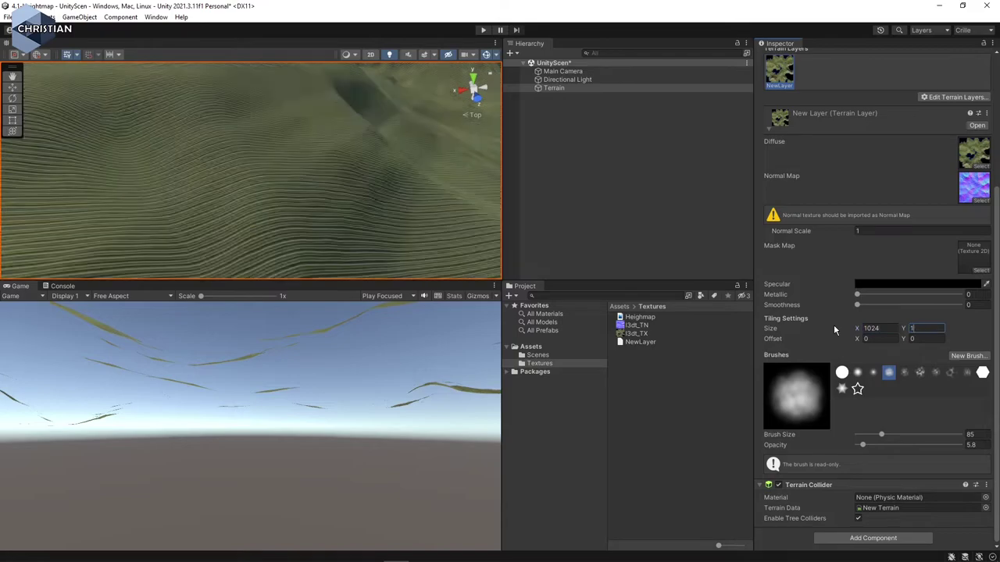
pyautogui.write('024')
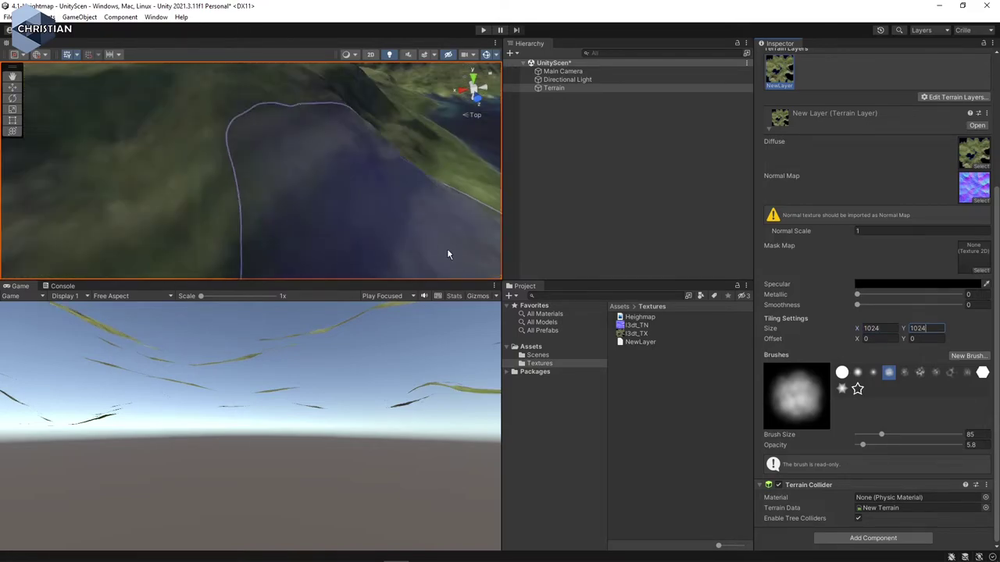
# Step: Examine the textured terrain from several distances and angles, and locate the layer's normal map texture in the project
pyautogui.scroll(-10, 320, 180)
pyautogui.scroll(-5, 290, 259)
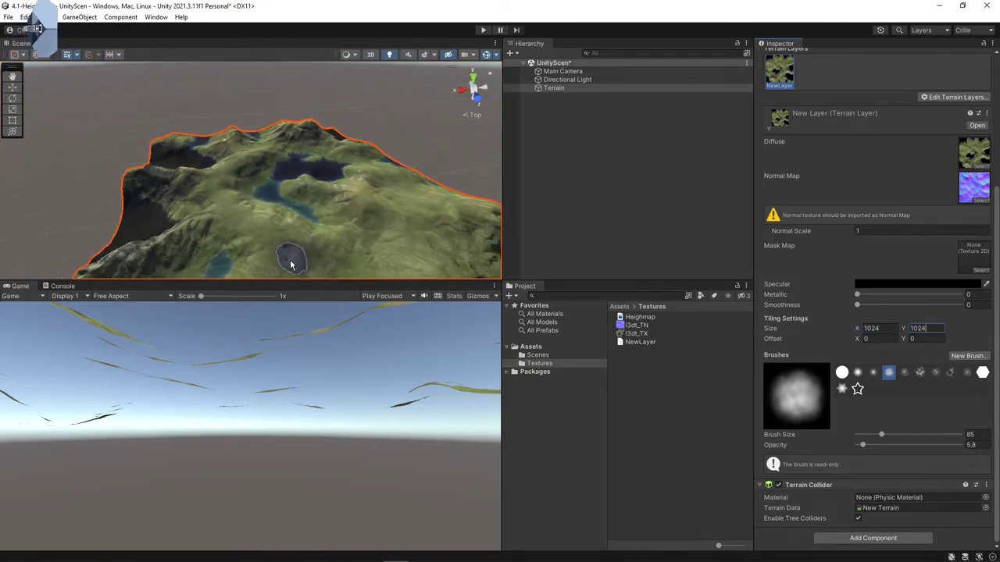
pyautogui.moveTo(382, 242); pyautogui.dragTo(315, 199, button='middle')
pyautogui.press('f')
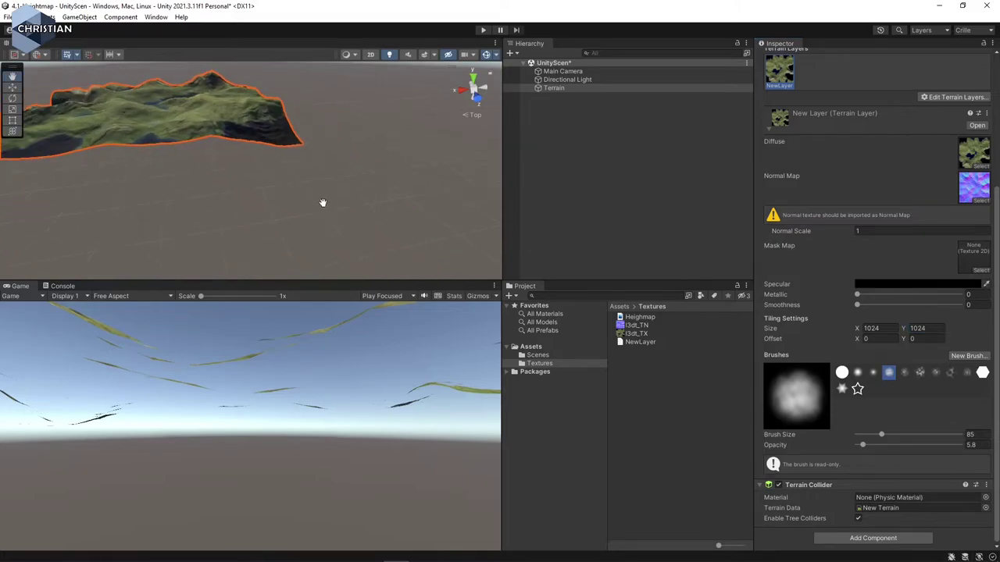
pyautogui.scroll(3, 284, 200)
pyautogui.scroll(2, 283, 200)
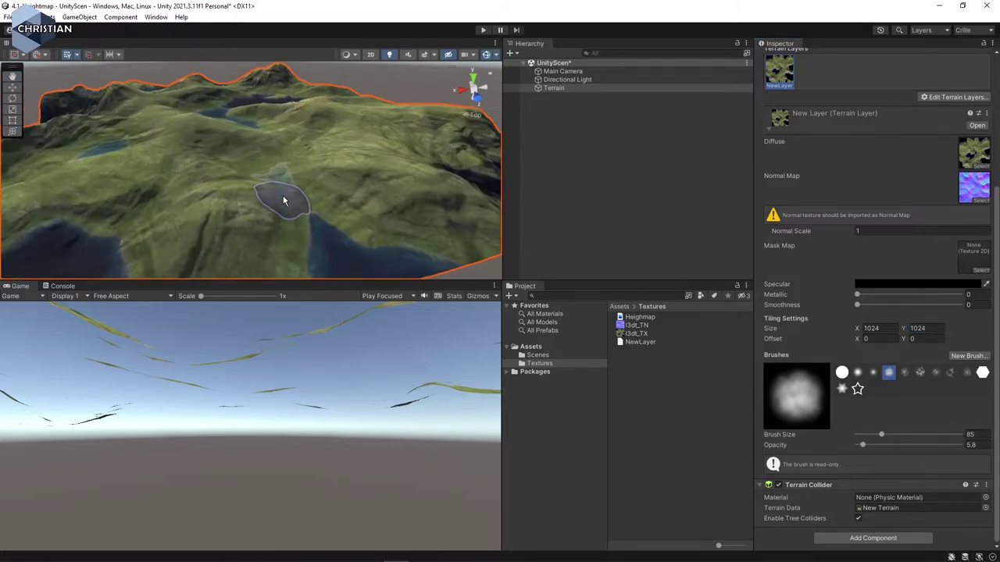
pyautogui.scroll(4, 200, 206)
pyautogui.scroll(-6, 225, 192)
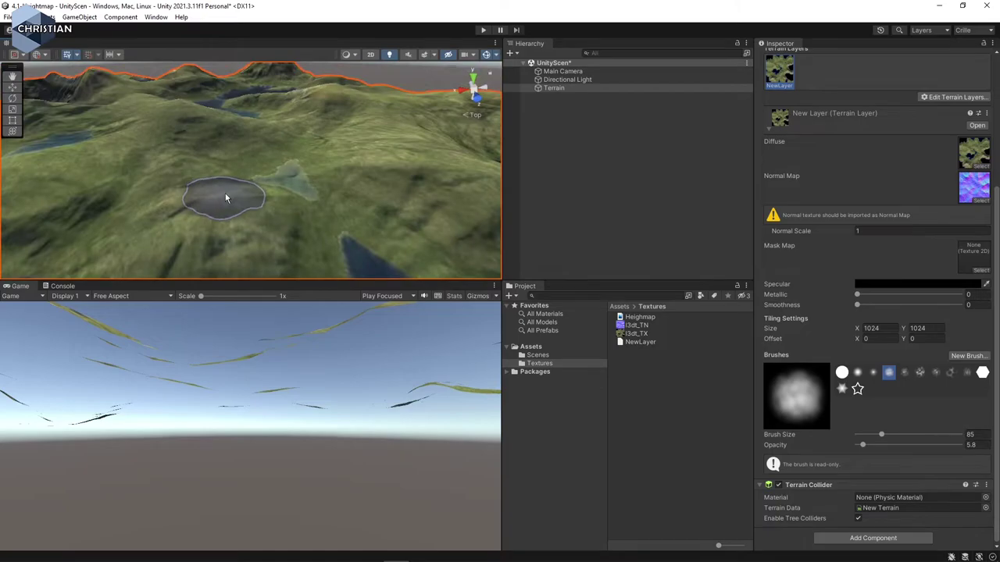
pyautogui.scroll(1, 272, 197)
pyautogui.moveTo(270, 198); pyautogui.dragTo(265, 191, button='middle')
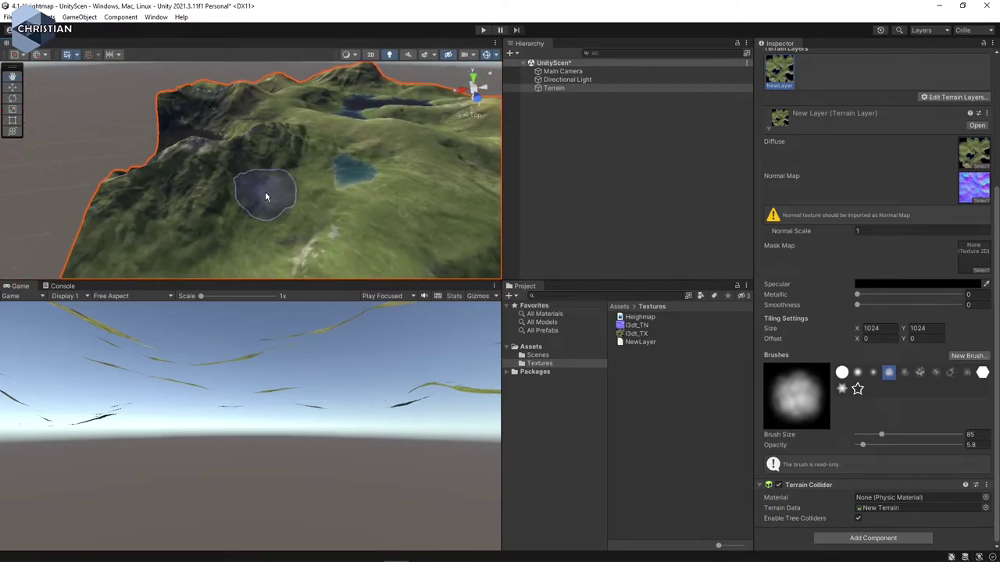
pyautogui.scroll(-8, 442, 180)
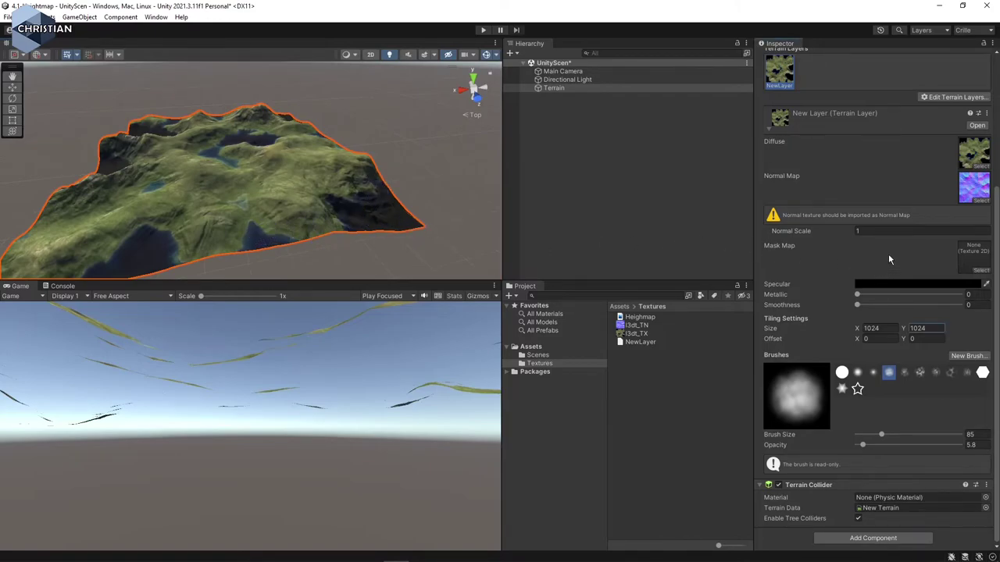
pyautogui.click(975, 186)
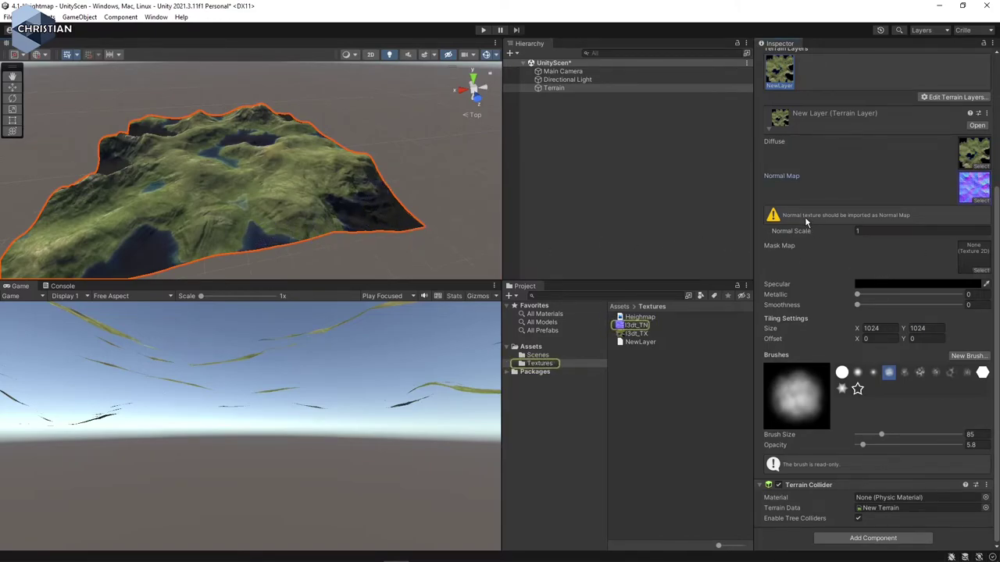
# Step: Set the terrain height to 60 in the terrain's mesh resolution settings
pyautogui.scroll(5, 805, 222)
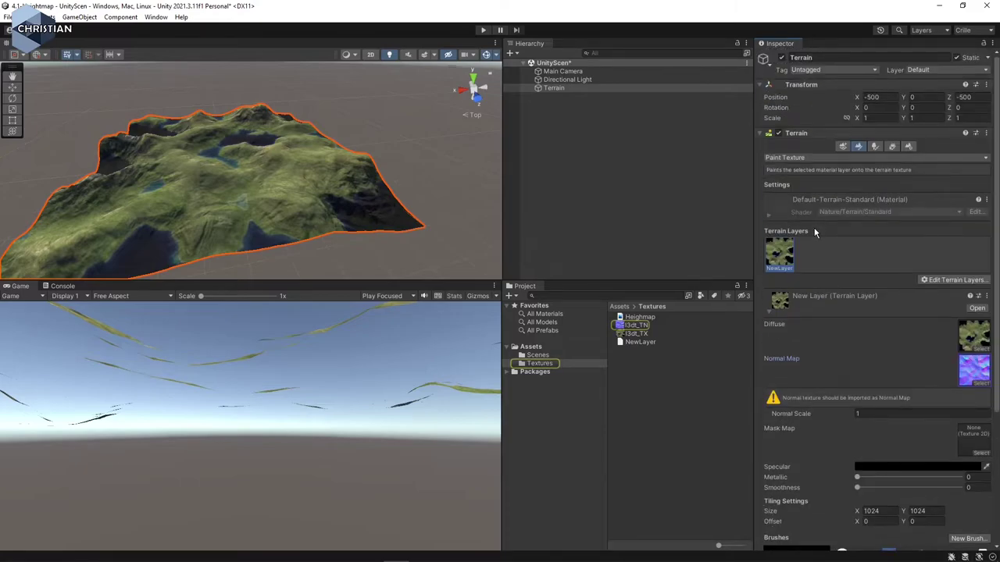
pyautogui.click(910, 147)
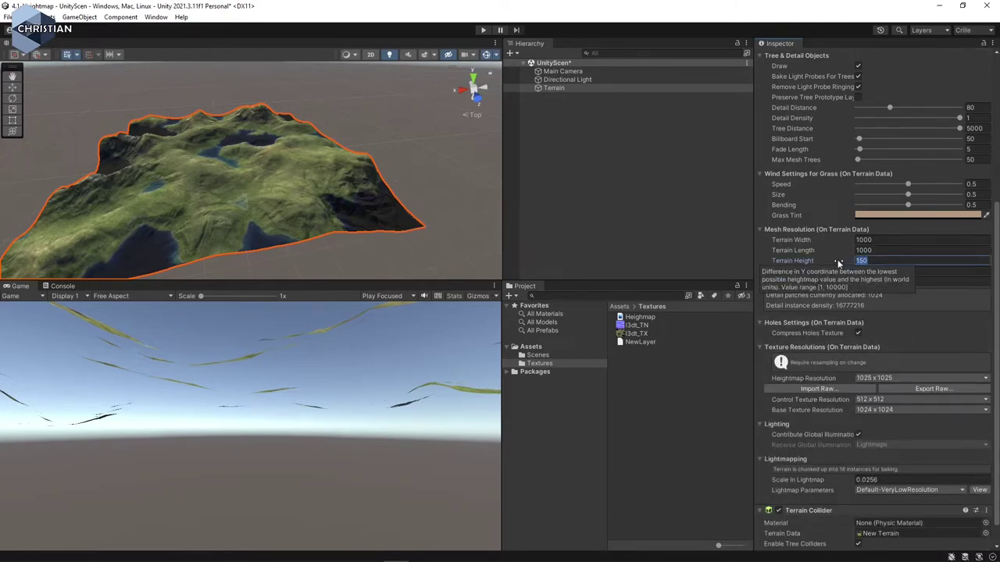
pyautogui.write('60')
pyautogui.press('Return')
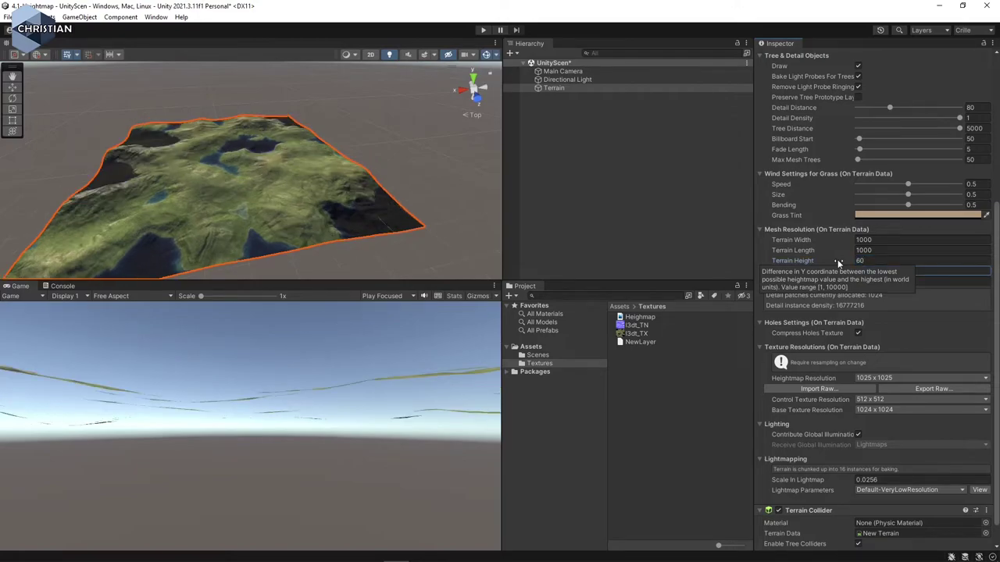
# Step: Try a terrain height of 200 in the terrain's mesh resolution settings
pyautogui.moveTo(272, 220)
pyautogui.mouseDown()
pyautogui.moveTo(290, 183)
pyautogui.moveTo(294, 212)
pyautogui.moveTo(265, 187)
pyautogui.moveTo(286, 189)
pyautogui.moveTo(289, 214)
pyautogui.mouseUp()
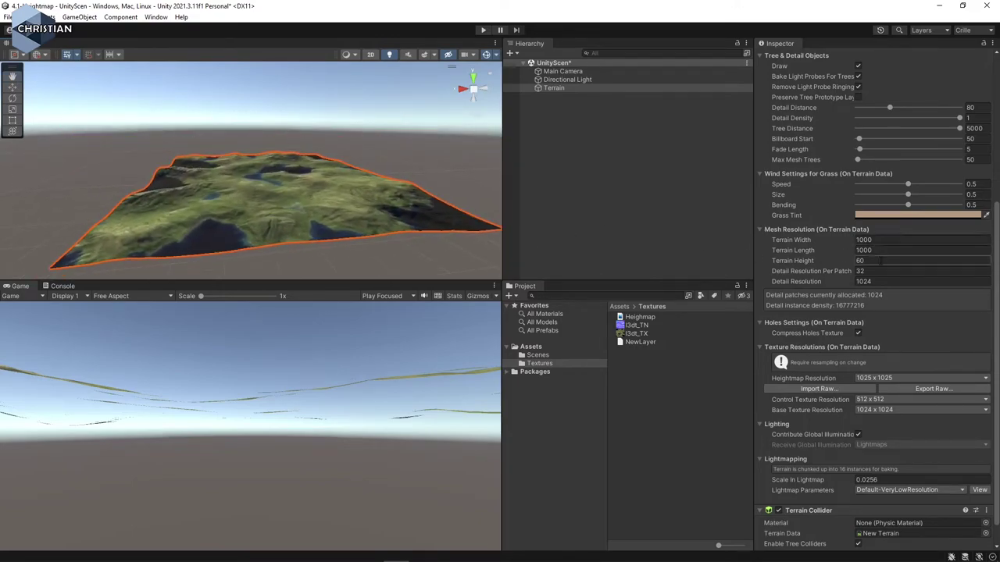
pyautogui.click(808, 262)
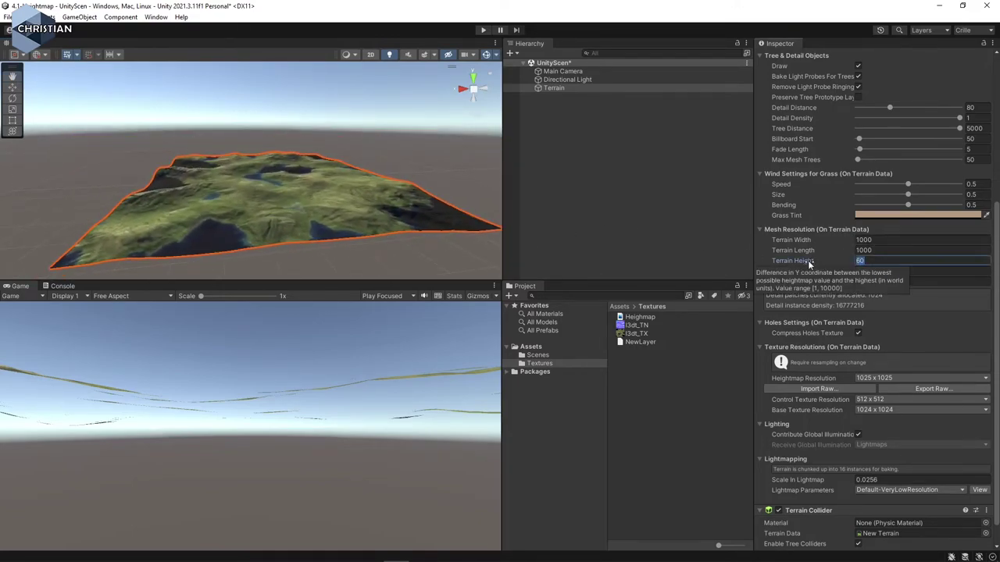
pyautogui.write('200')
pyautogui.press('Tab')
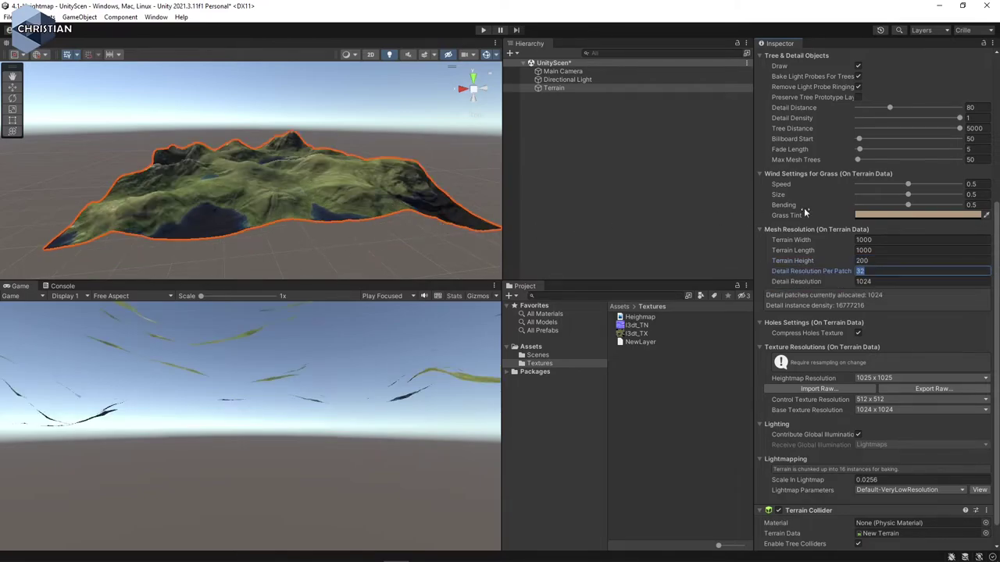
# Step: Set the terrain height to 80 in the mesh resolution settings
pyautogui.click(830, 259)
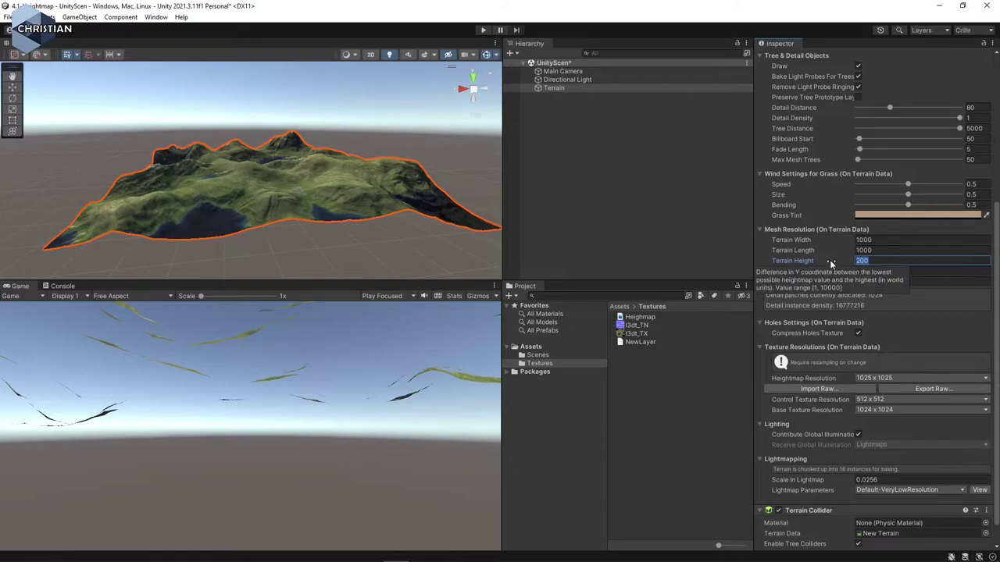
pyautogui.write('80')
pyautogui.press('Tab')
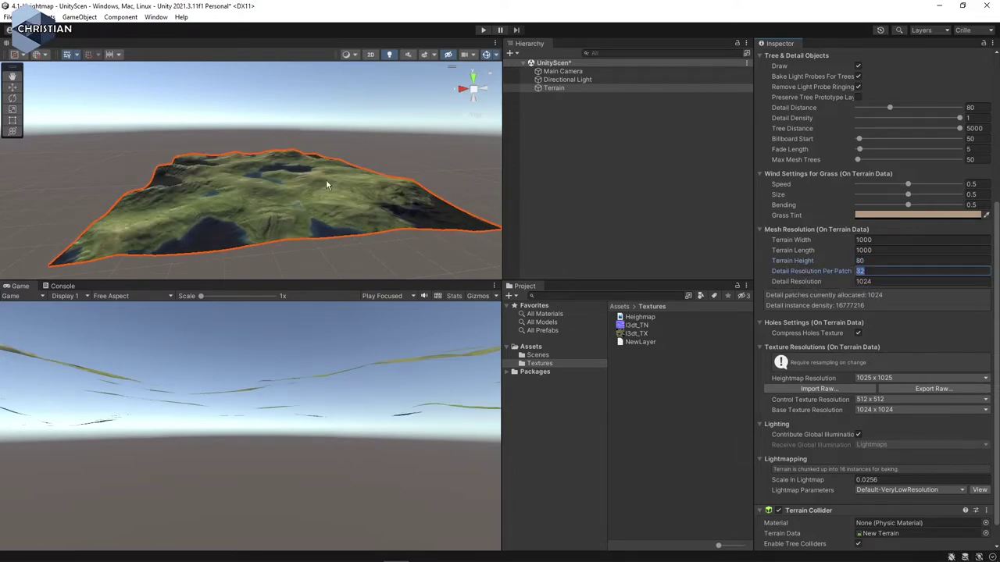
# Step: Enlarge the scene view vertically and examine the terrain's relief and edges from low and high angles
pyautogui.click(371, 278)
pyautogui.moveTo(371, 278); pyautogui.dragTo(328, 412)
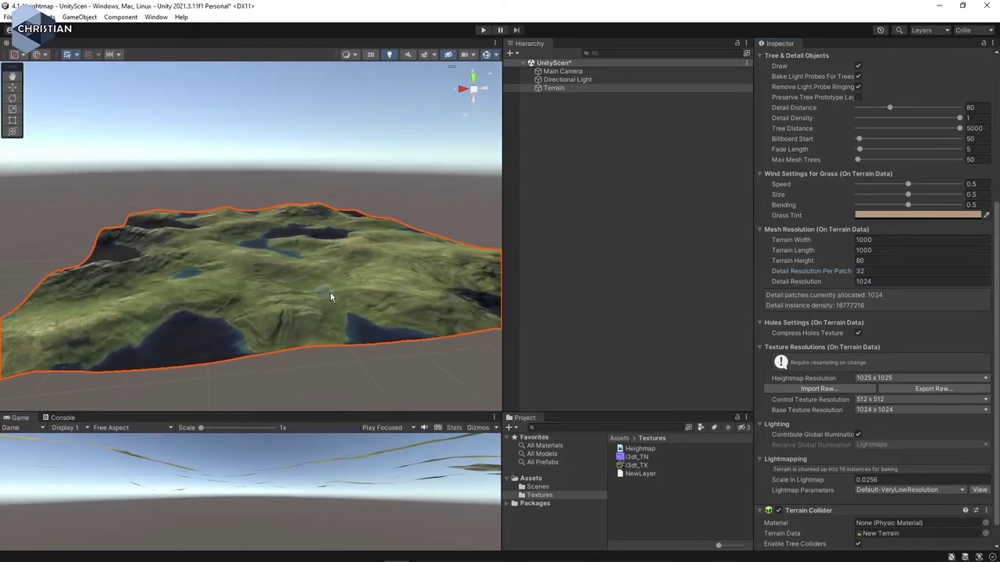
pyautogui.moveTo(329, 291); pyautogui.dragTo(221, 329)
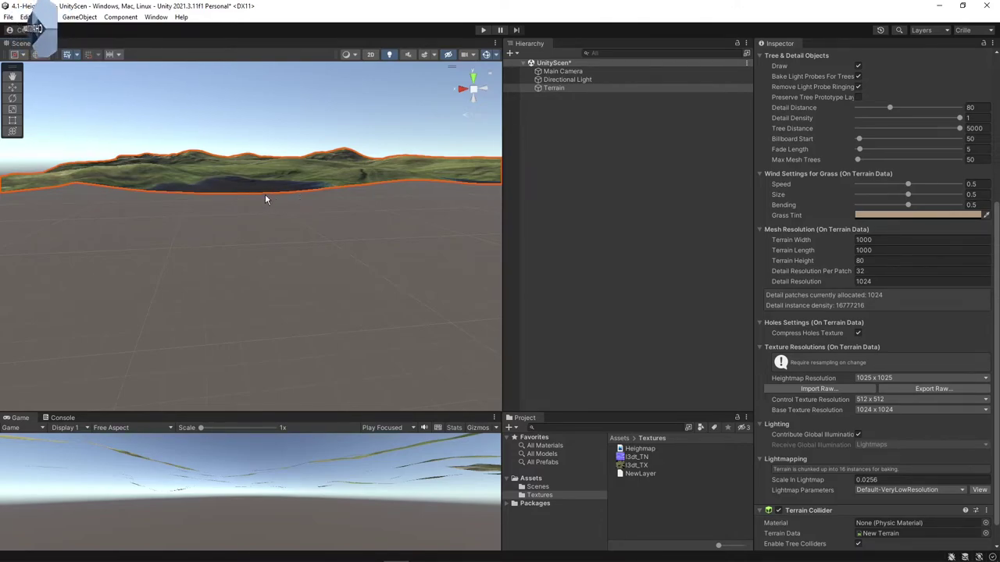
pyautogui.moveTo(396, 210); pyautogui.dragTo(299, 217)
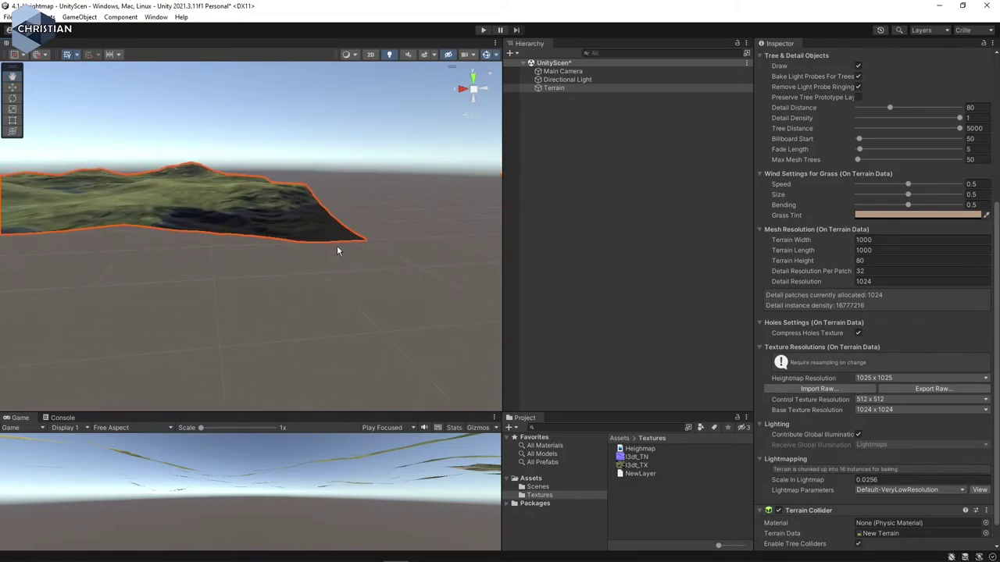
pyautogui.moveTo(347, 241); pyautogui.dragTo(340, 260, button='right')
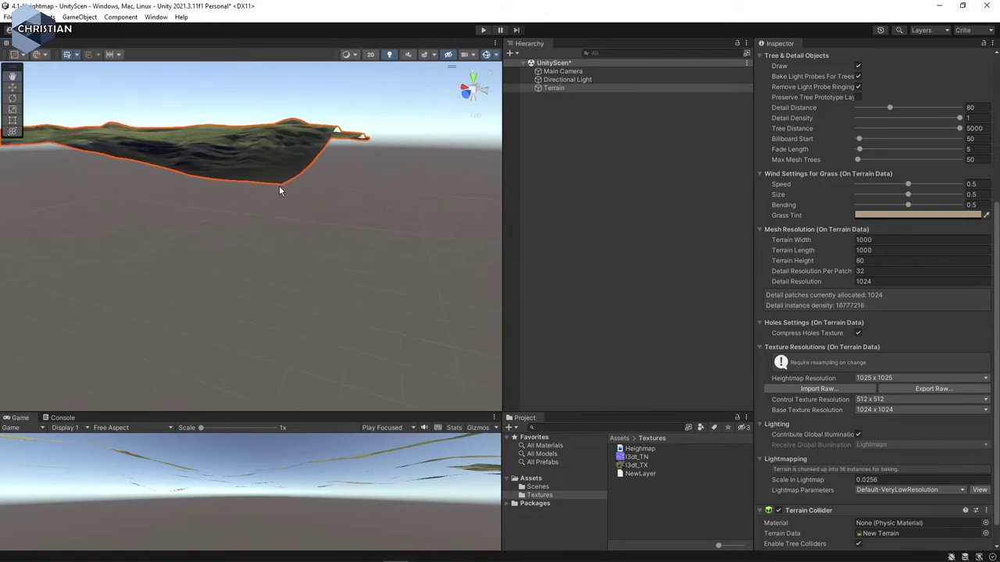
pyautogui.keyDown('alt'); pyautogui.moveTo(252, 167); pyautogui.dragTo(206, 264); pyautogui.keyUp('alt')
pyautogui.scroll(2, 219, 273)
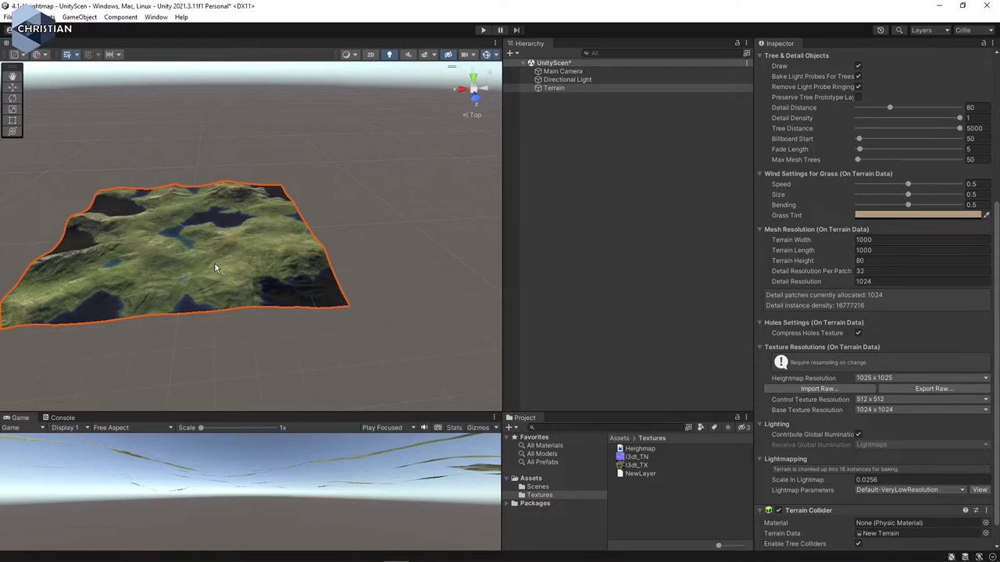
pyautogui.keyDown('alt'); pyautogui.moveTo(219, 263); pyautogui.dragTo(182, 268); pyautogui.keyUp('alt')
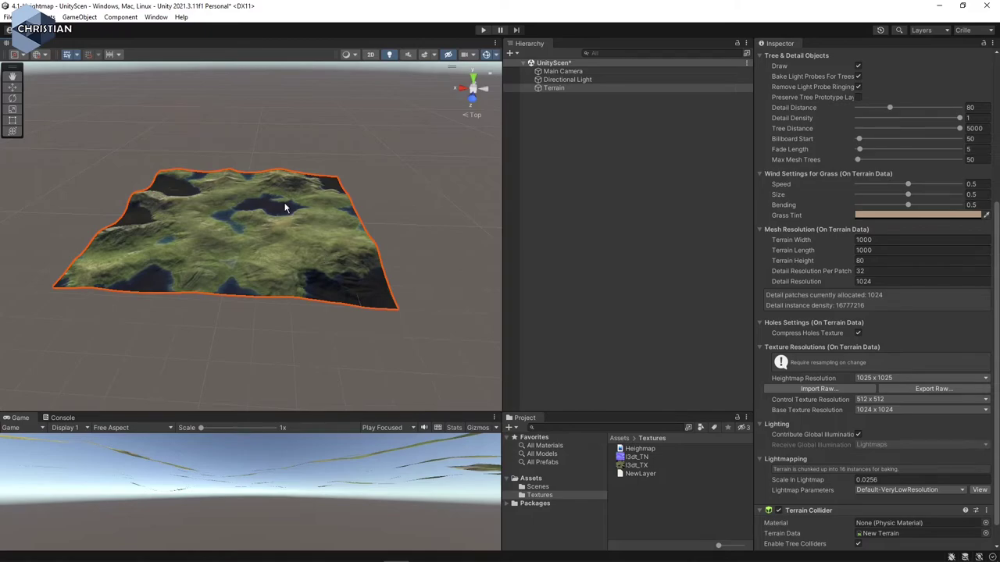
# Step: Import the complete Water custom package from the Mina UnityAssets folder into the project
pyautogui.click(48, 17)
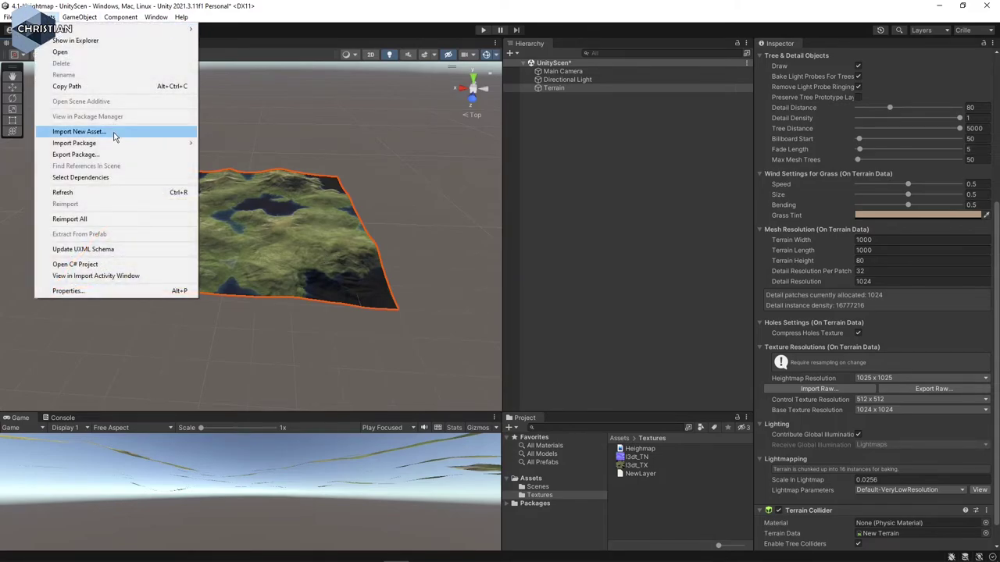
pyautogui.moveTo(118, 143)
pyautogui.click(245, 145)
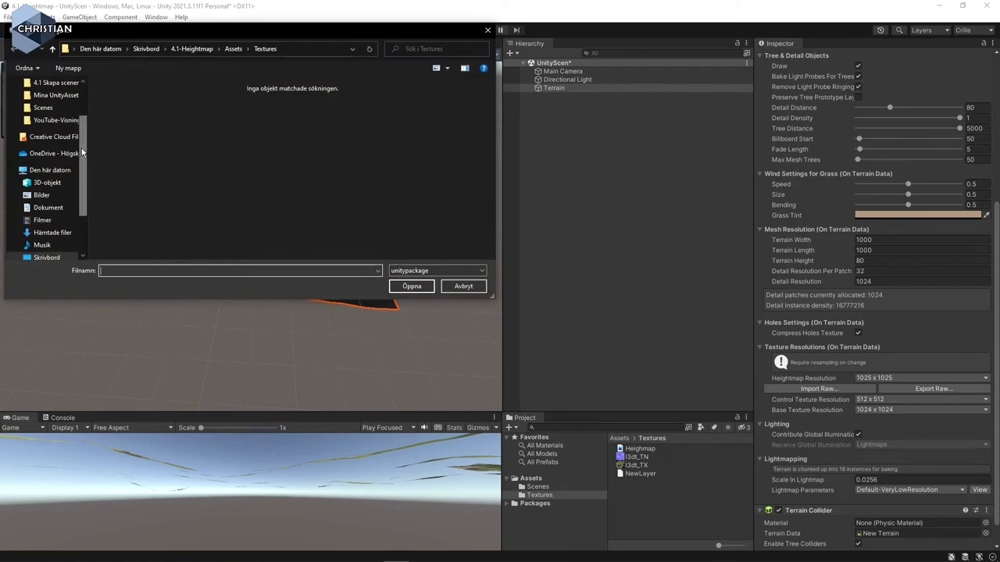
pyautogui.scroll(2, 69, 139)
pyautogui.click(66, 134)
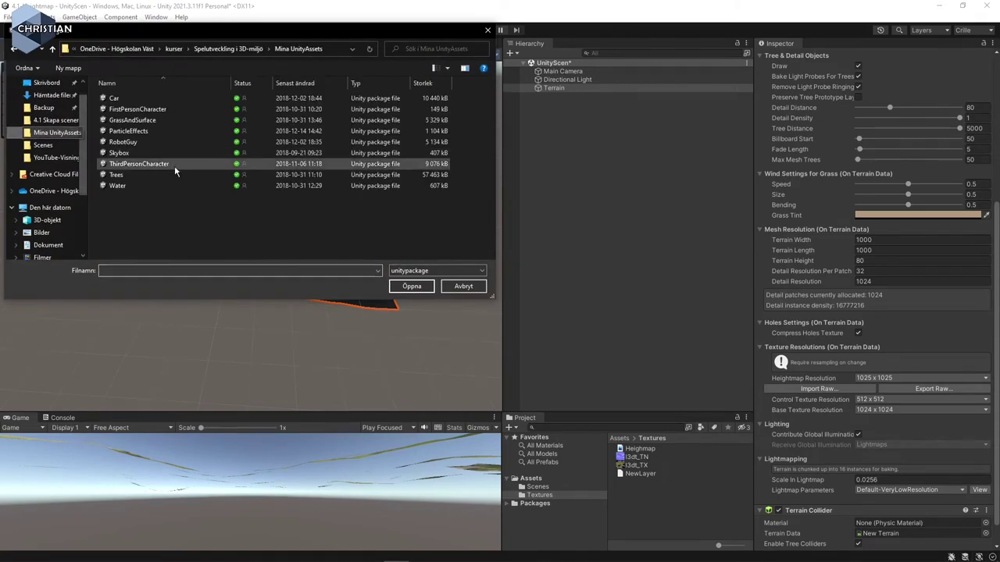
pyautogui.click(117, 186)
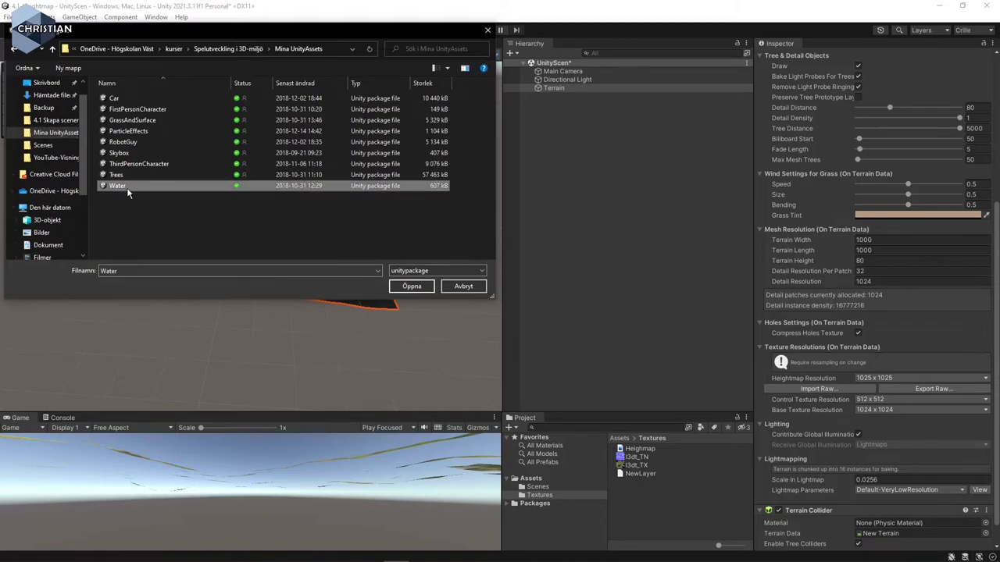
pyautogui.click(412, 287)
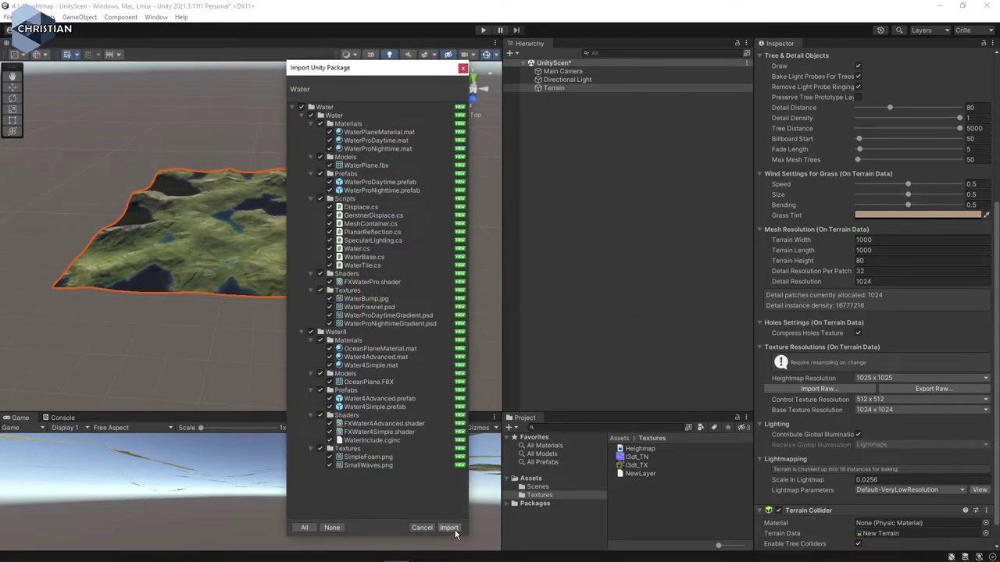
pyautogui.click(450, 528)
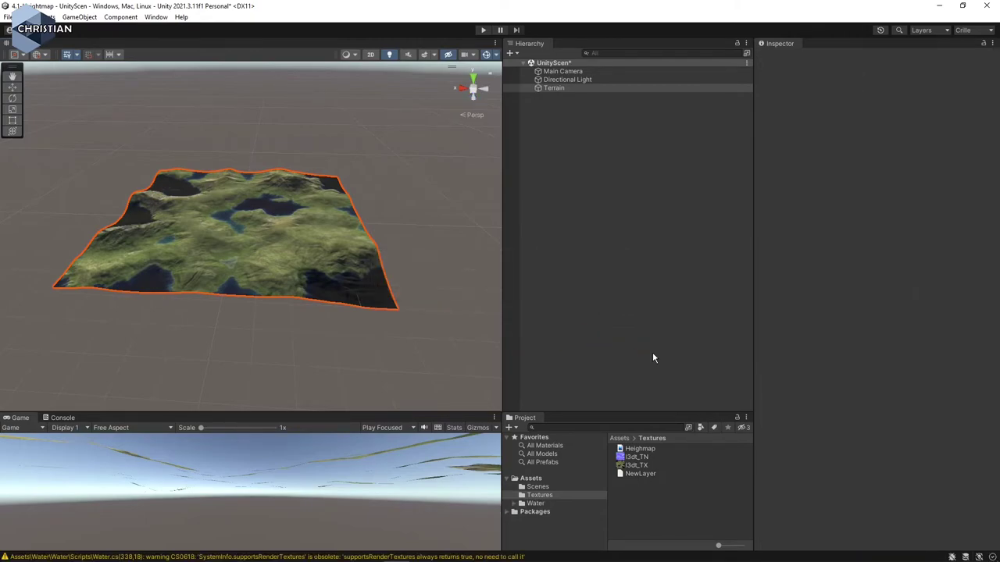
# Step: Place the Water4Advanced prefab from the Water4 Prefabs folder onto the middle of the terrain in the scene
pyautogui.click(534, 503)
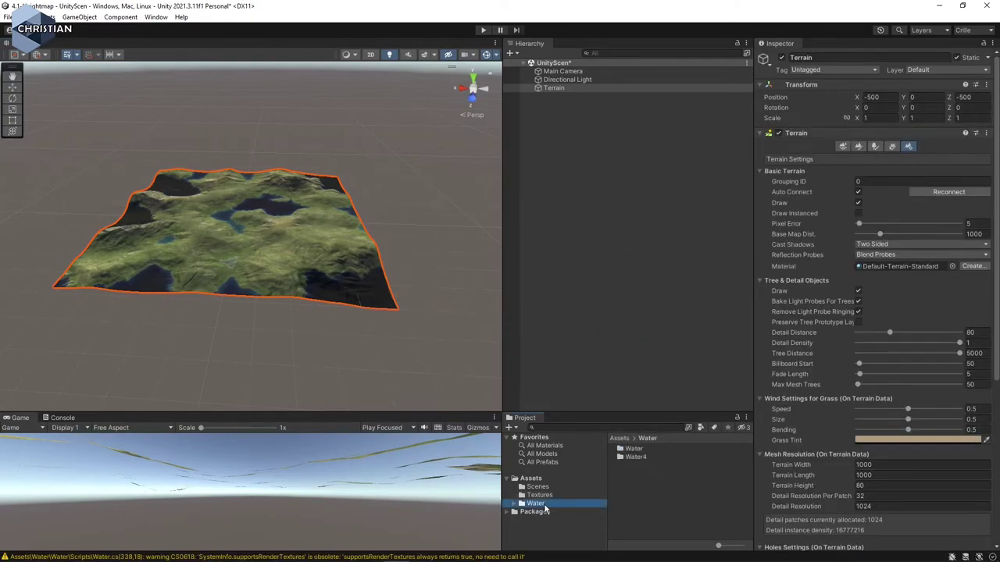
pyautogui.doubleClick(637, 458)
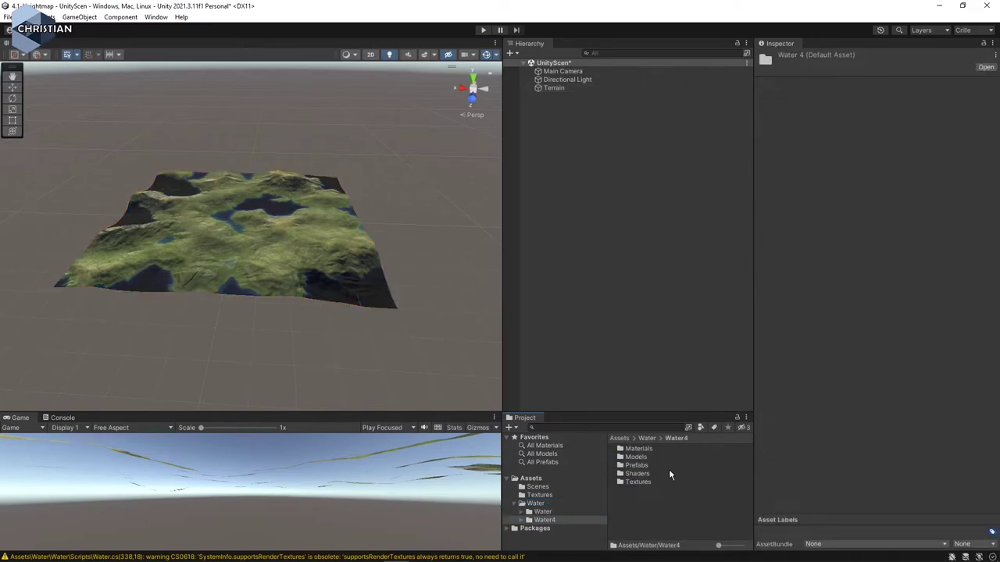
pyautogui.doubleClick(645, 466)
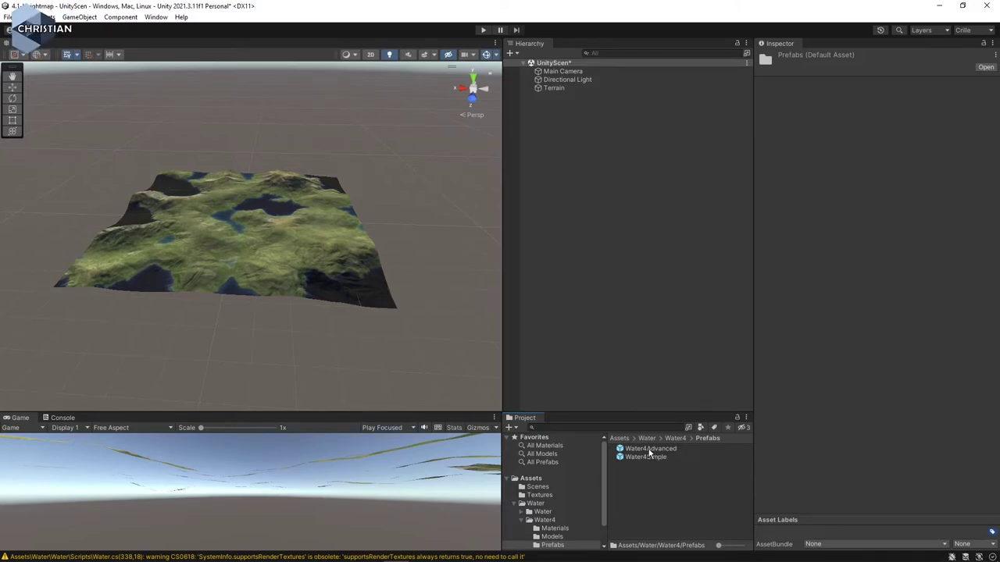
pyautogui.moveTo(649, 449); pyautogui.dragTo(248, 225)
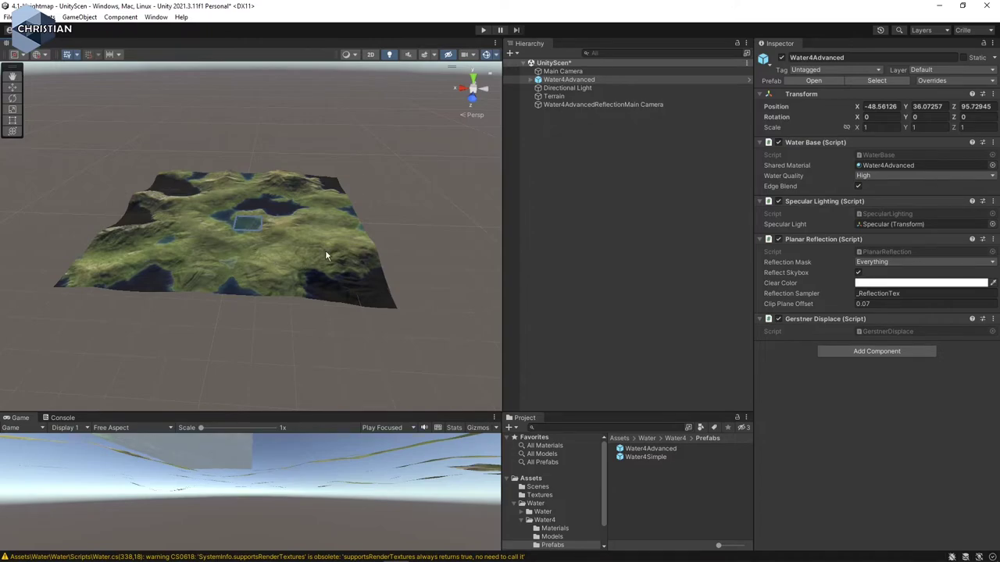
# Step: In top view, move Water4Advanced near the terrain's centre and scale it to about 10.09 in X and 9.95 in Z
pyautogui.click(474, 79)
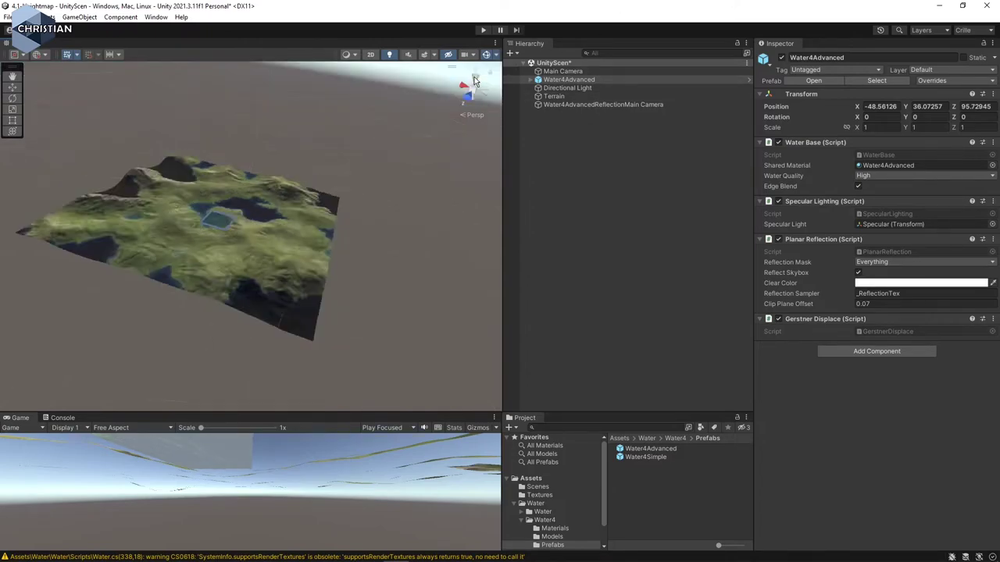
pyautogui.moveTo(222, 147); pyautogui.dragTo(271, 246)
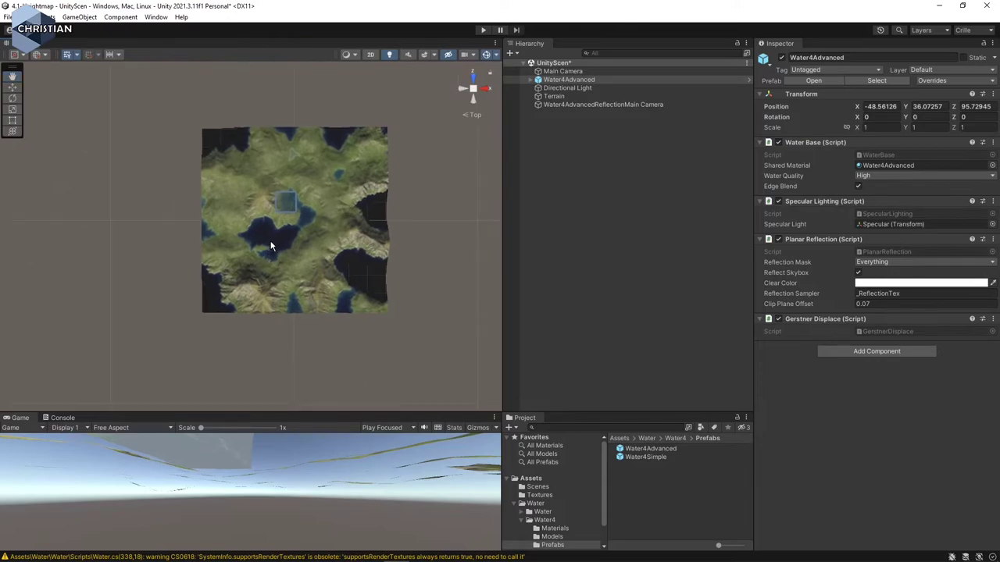
pyautogui.click(288, 204)
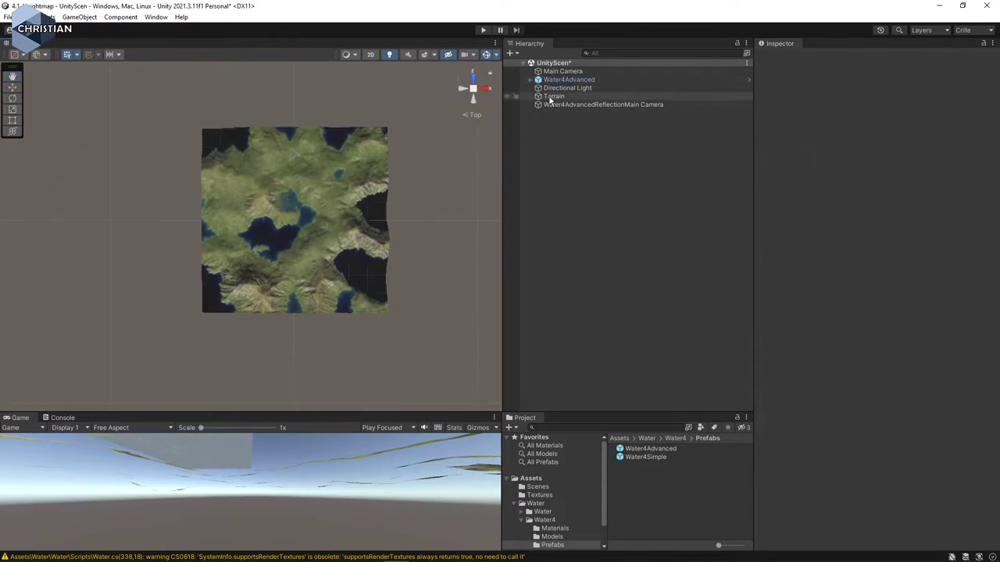
pyautogui.click(567, 80)
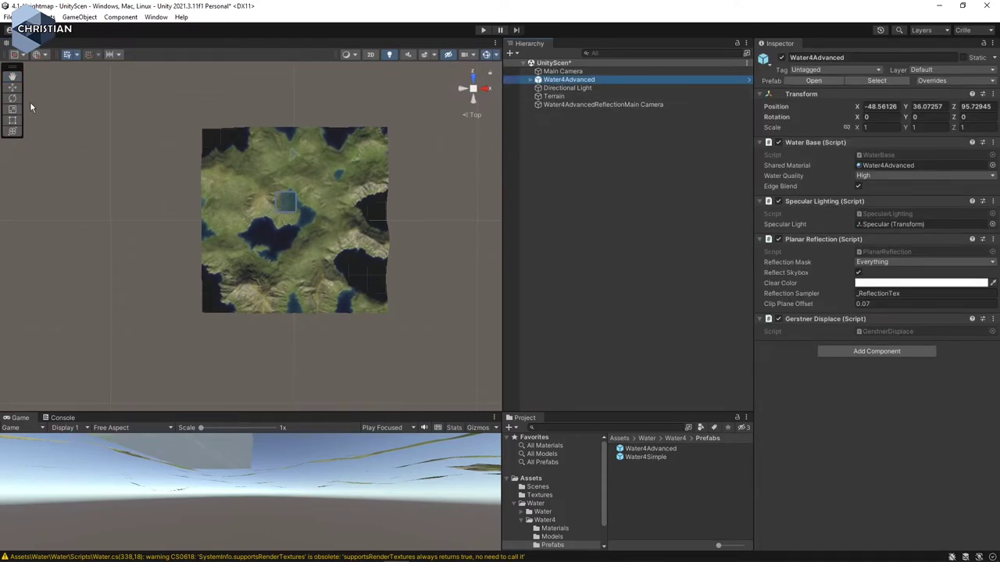
pyautogui.click(12, 87)
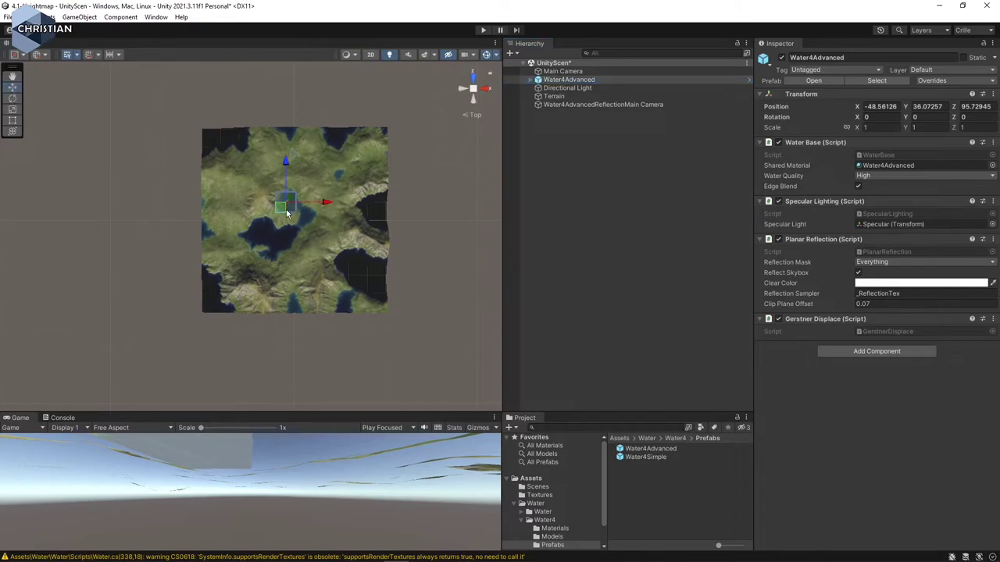
pyautogui.moveTo(286, 210); pyautogui.dragTo(712, 205)
pyautogui.click(12, 110)
pyautogui.moveTo(300, 183); pyautogui.dragTo(290, 361)
# Step: Align the enlarged water plane with the terrain by moving it to X -1 and Z -1
pyautogui.click(12, 87)
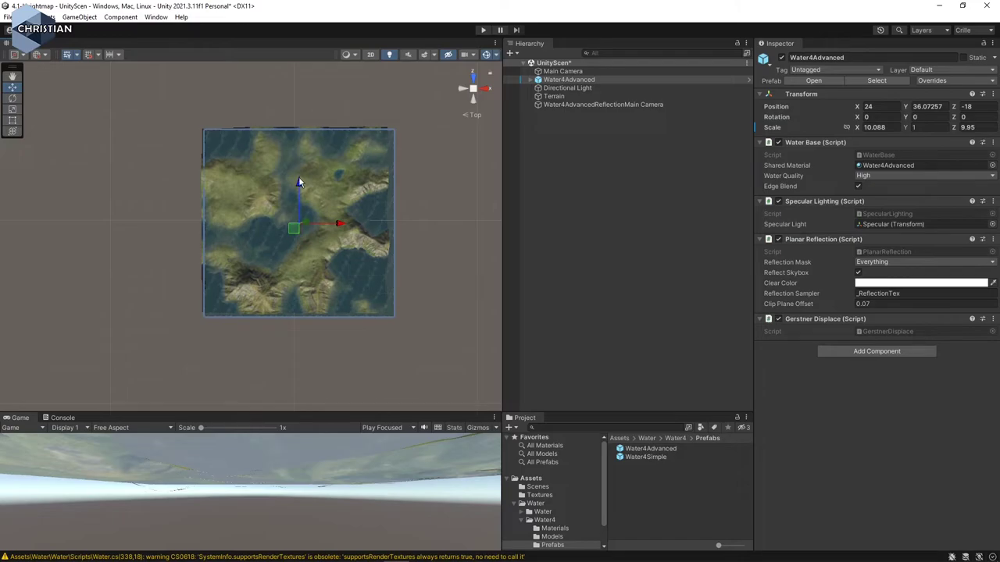
pyautogui.moveTo(299, 179); pyautogui.dragTo(298, 176)
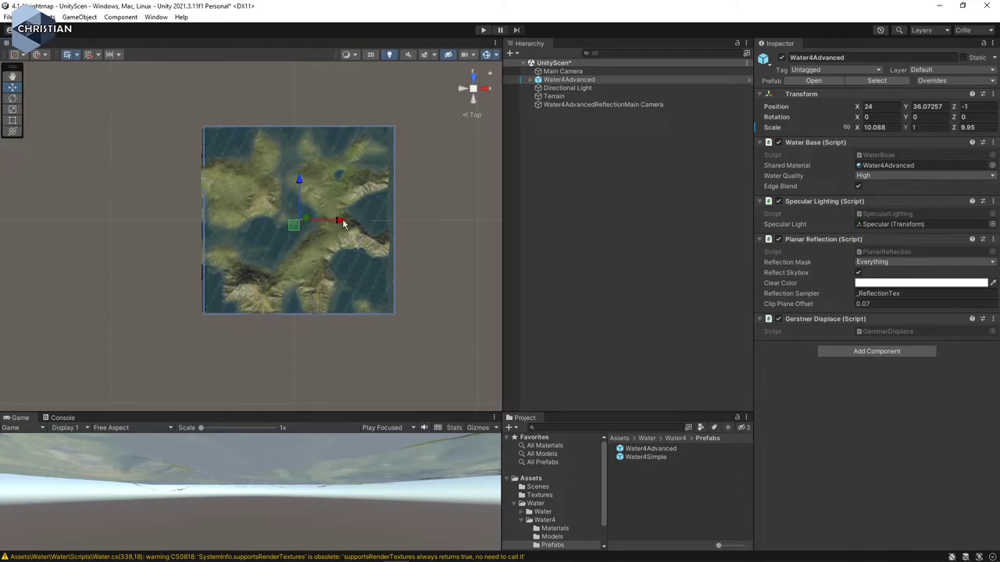
pyautogui.moveTo(334, 225); pyautogui.dragTo(337, 224)
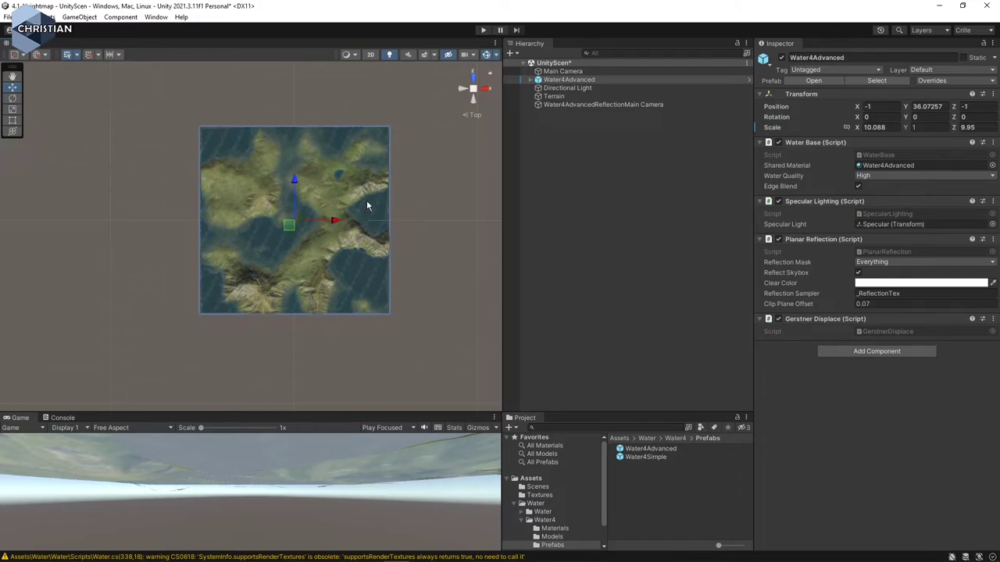
# Step: Set the Y position of Water4Advanced to 0
pyautogui.moveTo(398, 375); pyautogui.dragTo(327, 237, button='right')
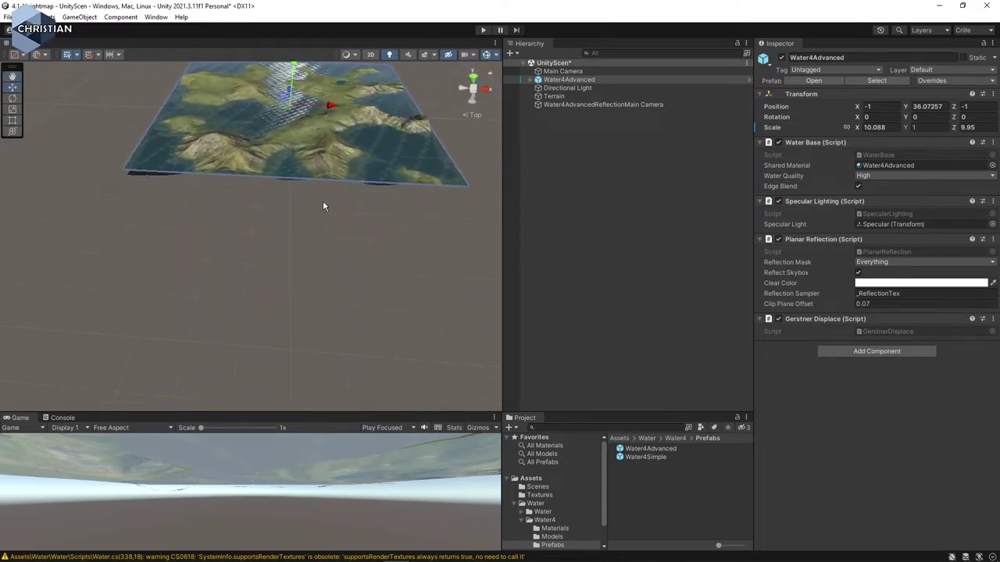
pyautogui.press('f')
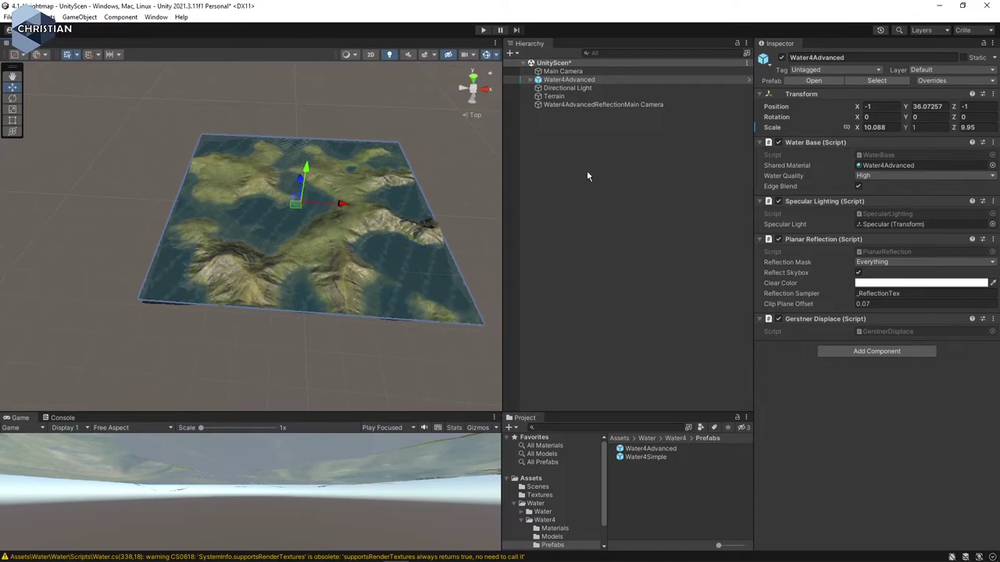
pyautogui.click(569, 97)
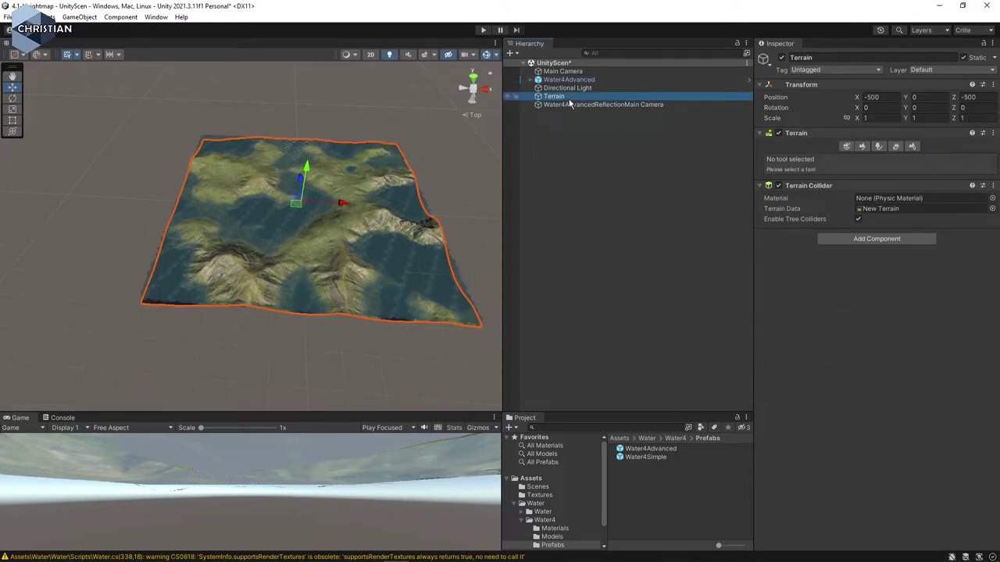
pyautogui.click(578, 80)
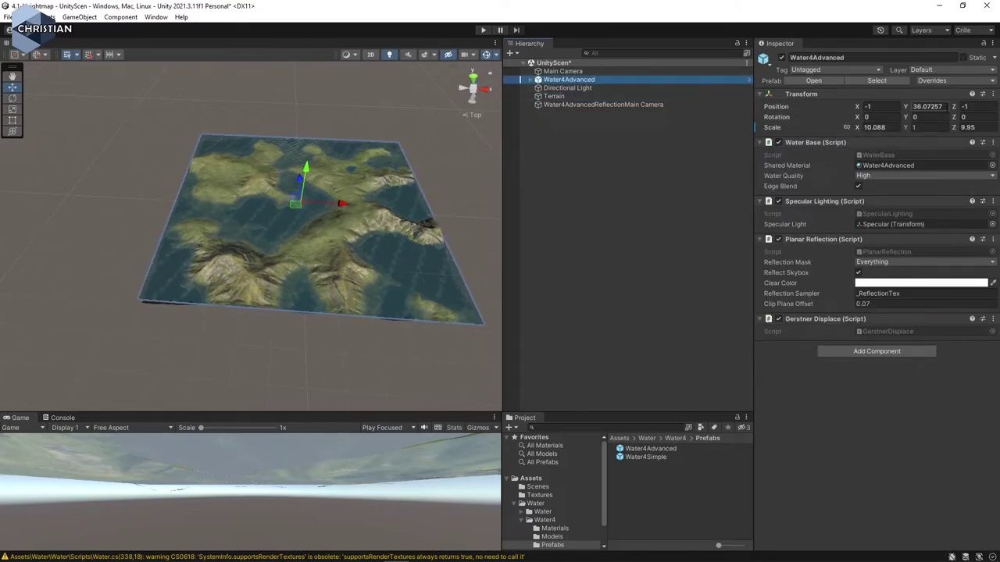
pyautogui.click(921, 107)
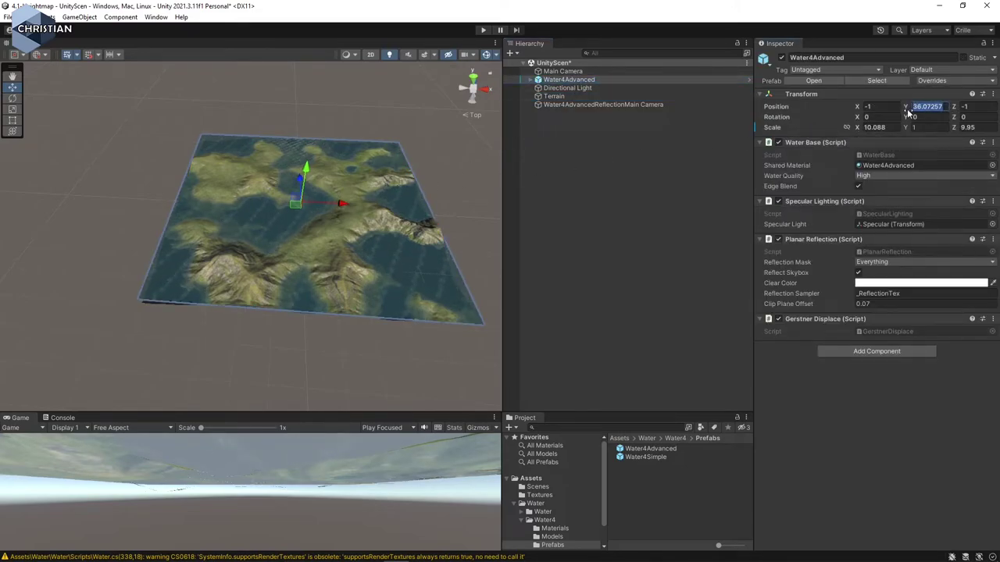
pyautogui.write('0')
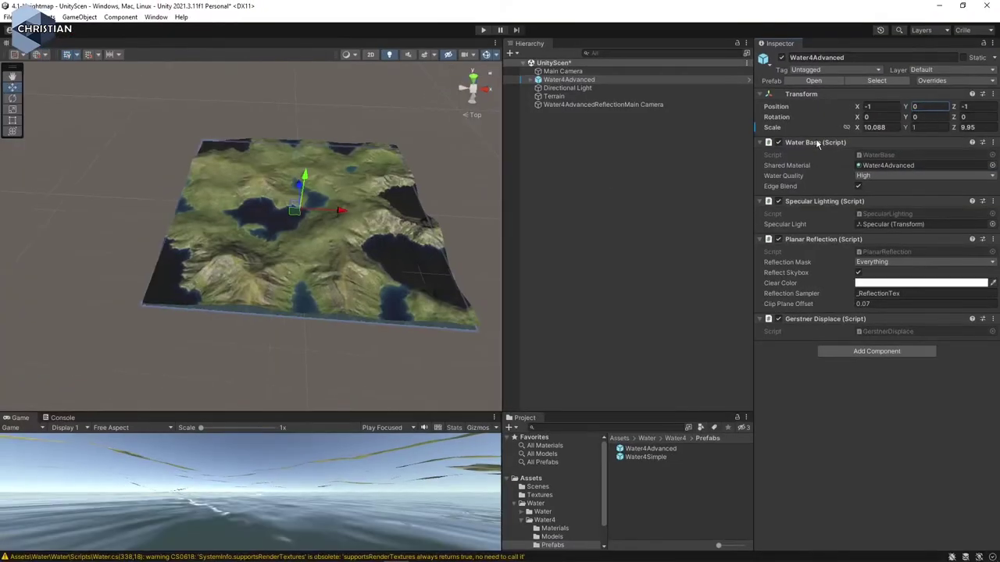
# Step: Lower the Terrain relative to the water plane to a Y position of about -28.1
pyautogui.click(554, 96)
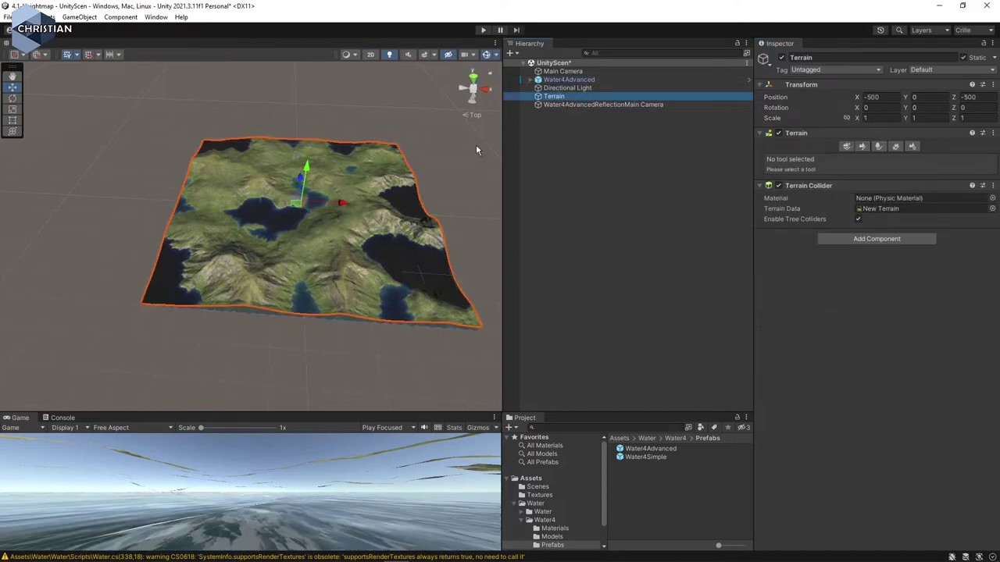
pyautogui.moveTo(306, 167); pyautogui.dragTo(307, 172)
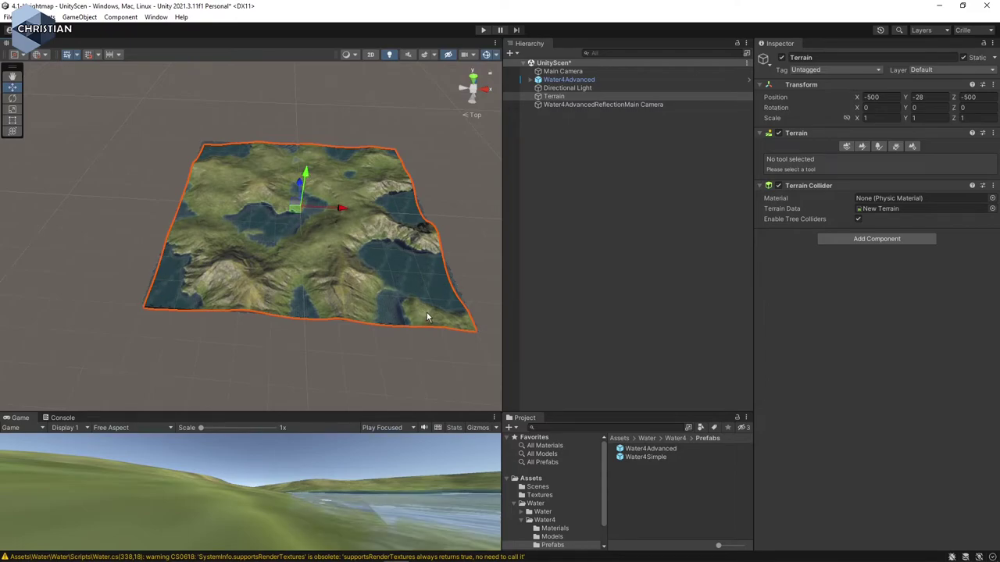
pyautogui.scroll(10, 408, 315)
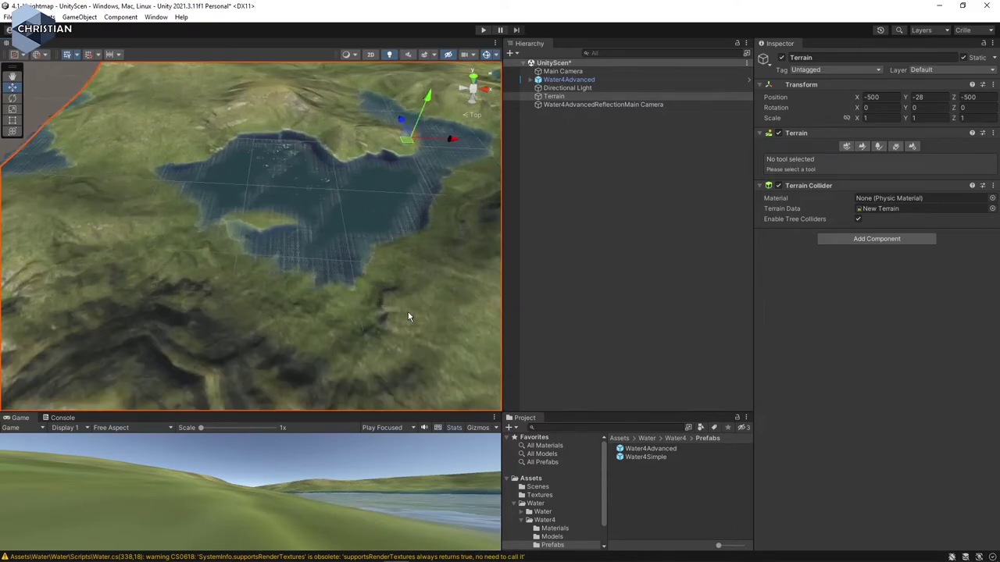
pyautogui.moveTo(325, 208); pyautogui.dragTo(300, 241, button='middle')
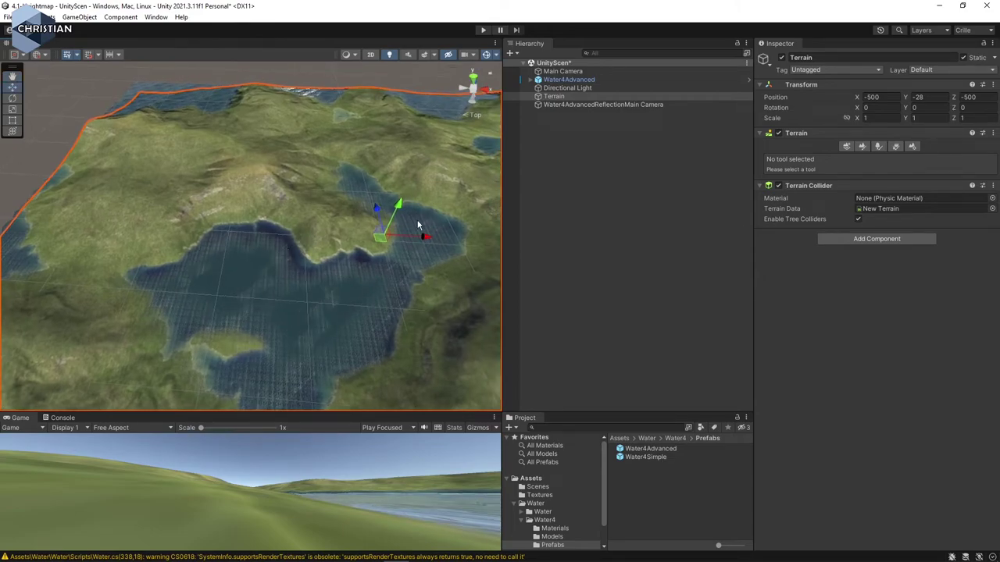
pyautogui.moveTo(399, 209); pyautogui.dragTo(402, 218)
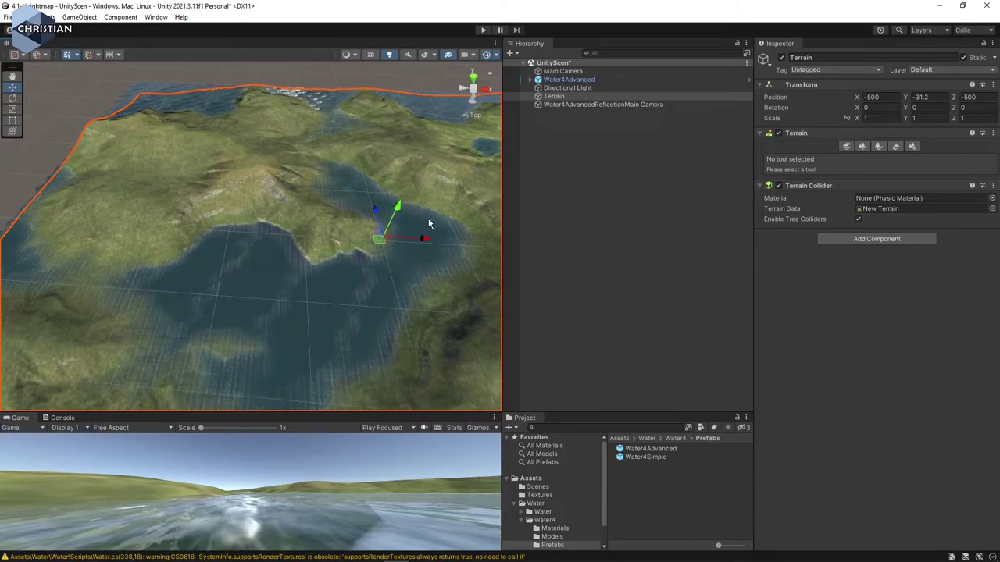
pyautogui.moveTo(400, 207); pyautogui.dragTo(401, 207)
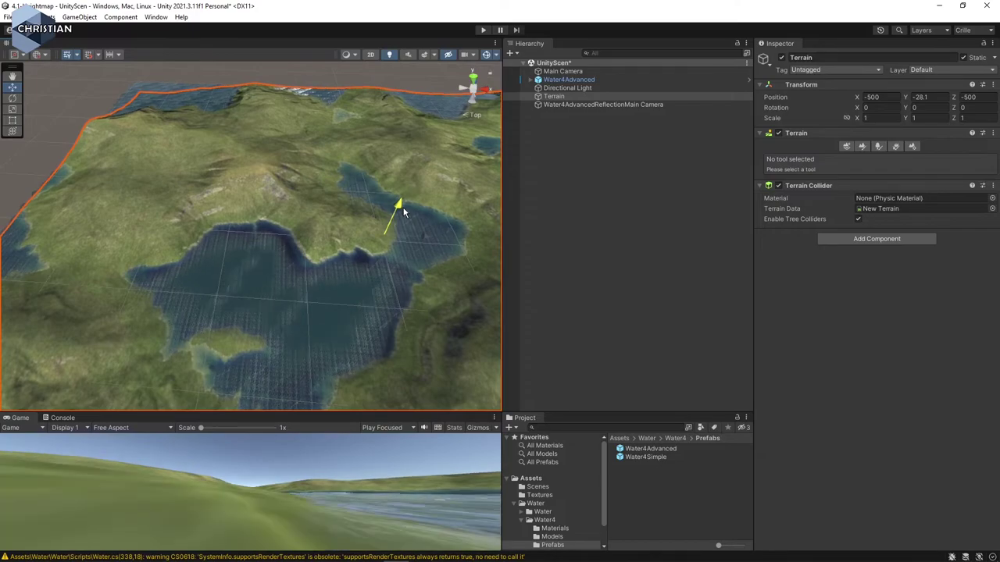
pyautogui.moveTo(403, 211); pyautogui.dragTo(406, 215)
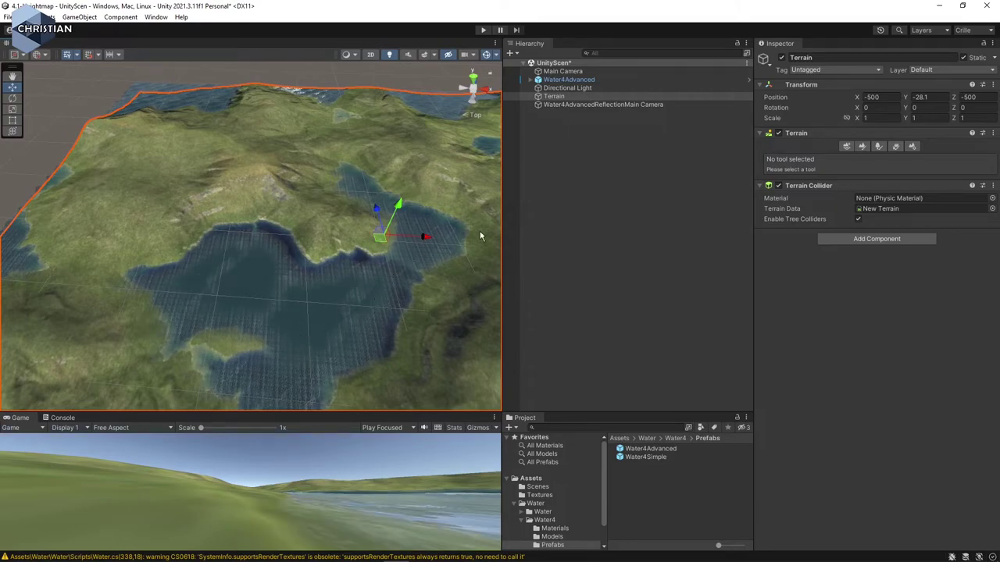
pyautogui.keyDown('alt'); pyautogui.moveTo(480, 236); pyautogui.dragTo(337, 250); pyautogui.keyUp('alt')
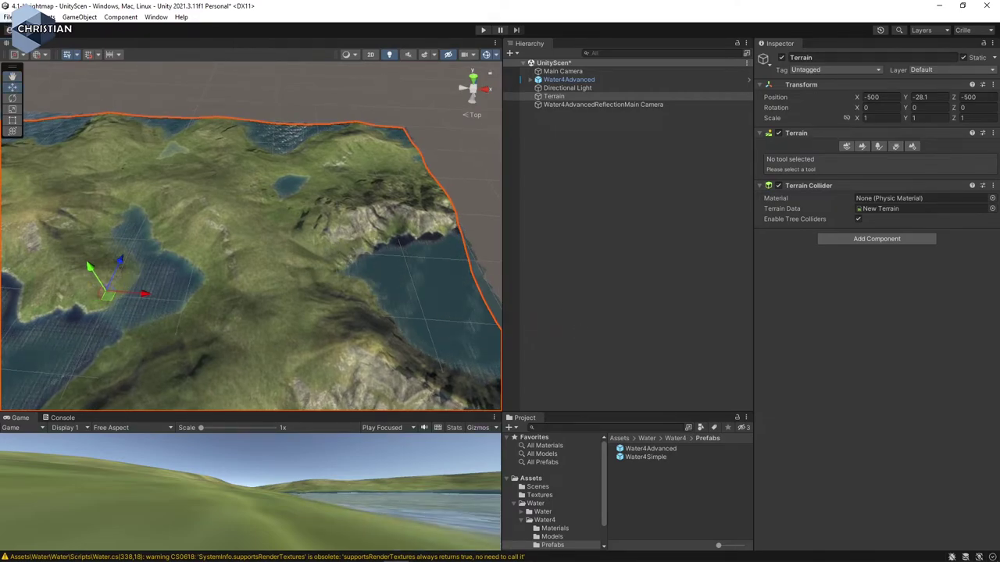
# Step: Import the FirstPersonCharacter custom package from the Mina UnityAssets folder with all its contents
pyautogui.click(26, 17)
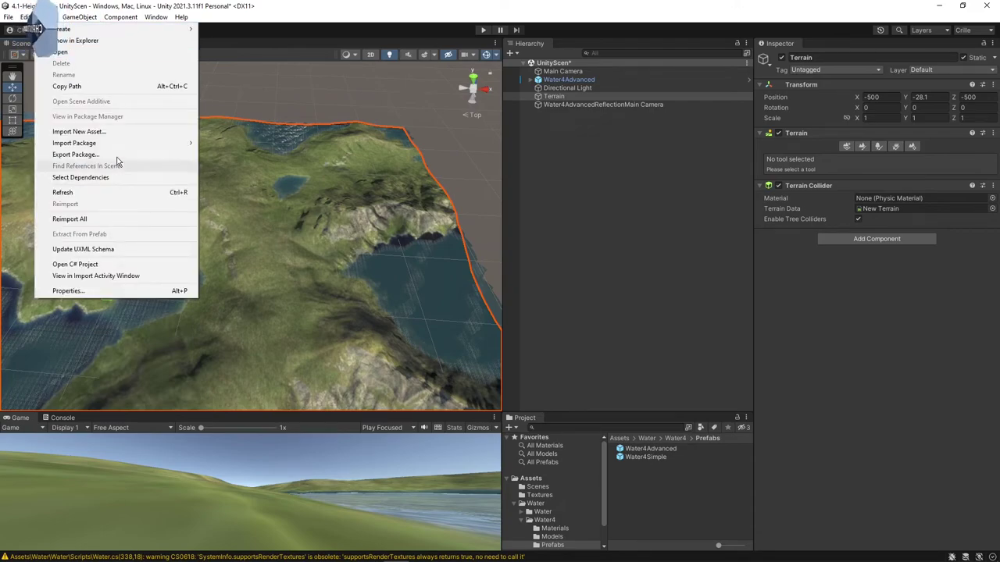
pyautogui.moveTo(117, 142)
pyautogui.click(259, 145)
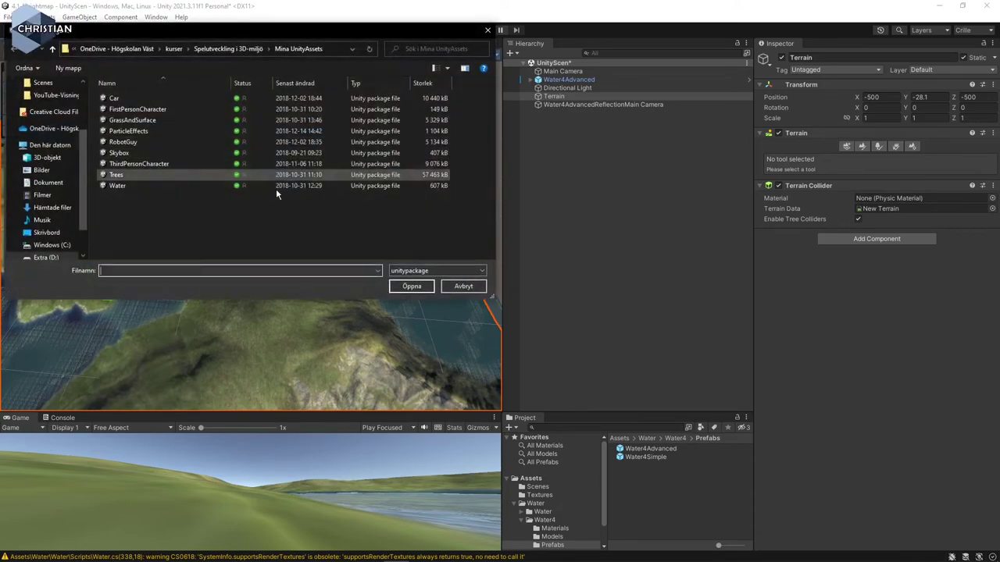
pyautogui.doubleClick(137, 109)
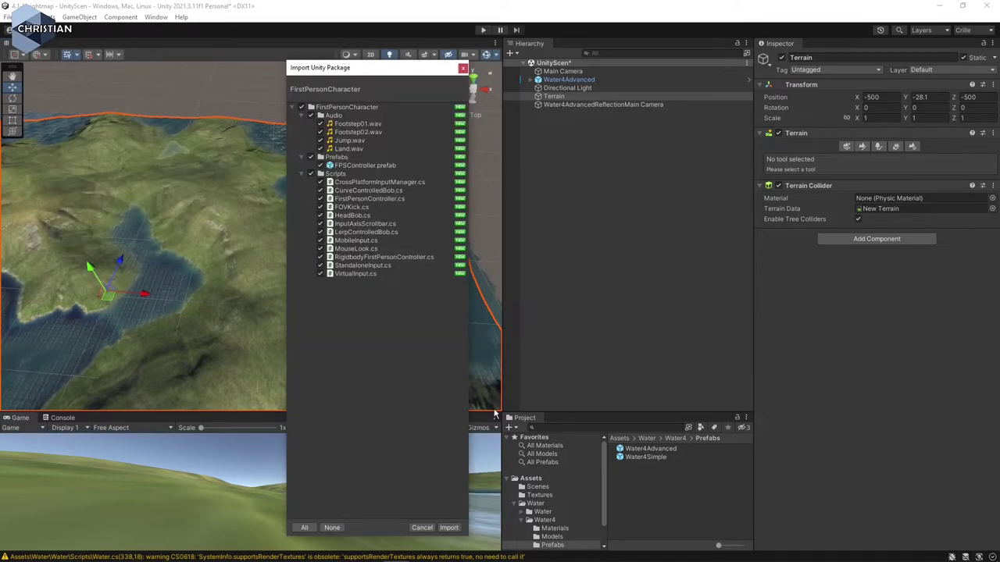
pyautogui.click(448, 528)
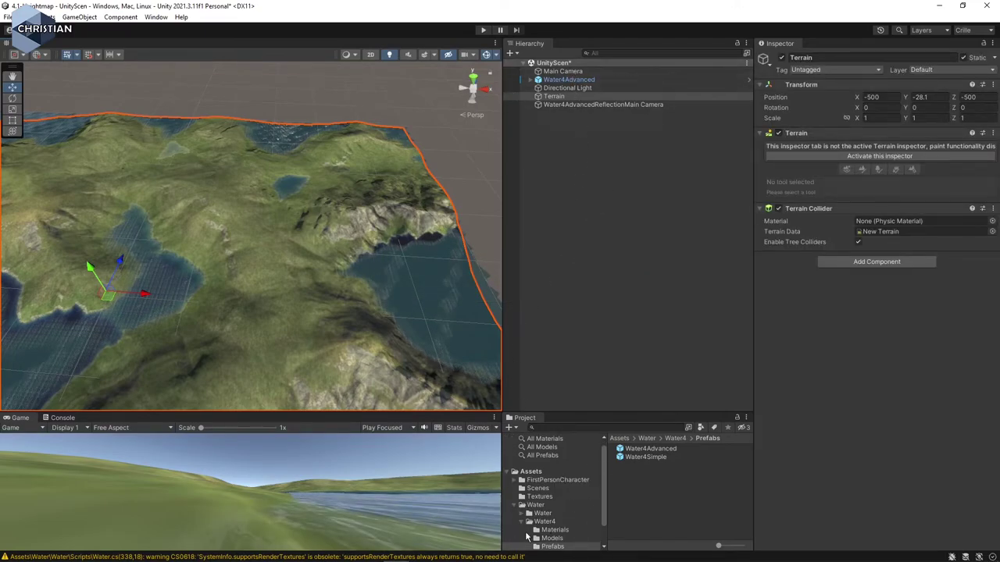
# Step: Show the contents of the FirstPersonCharacter Prefabs folder and delete the Main Camera from the scene
pyautogui.click(514, 506)
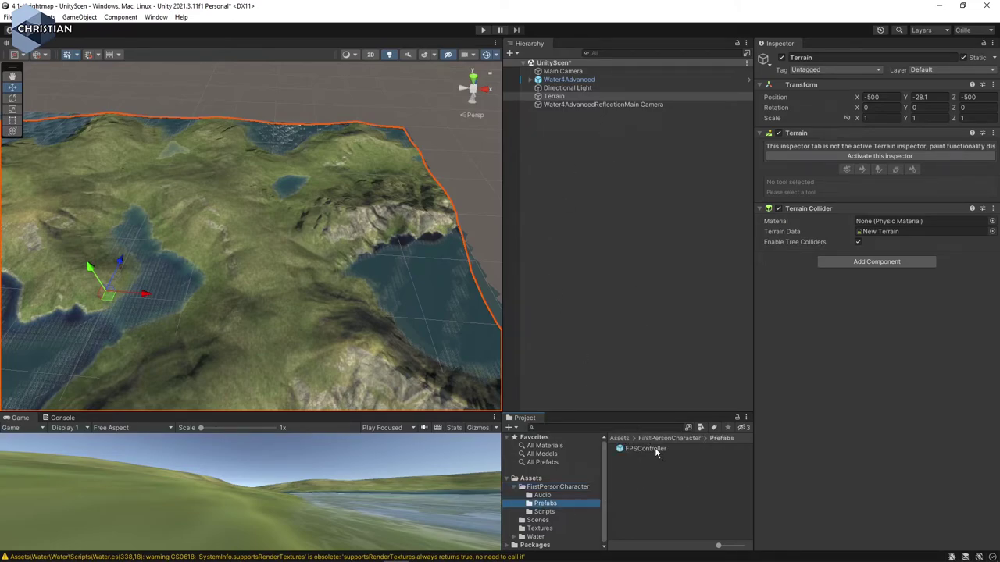
pyautogui.click(564, 71)
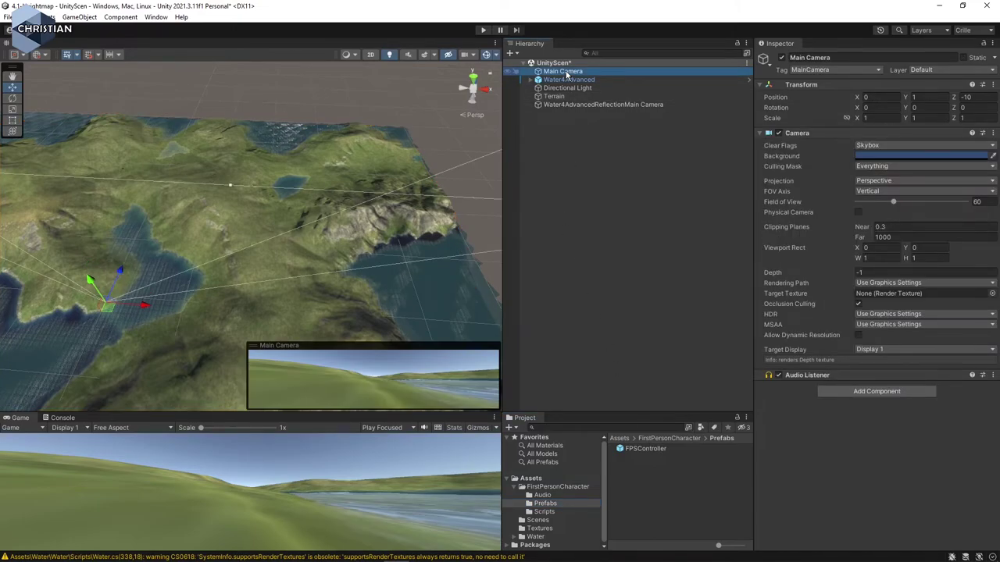
pyautogui.press('Delete')
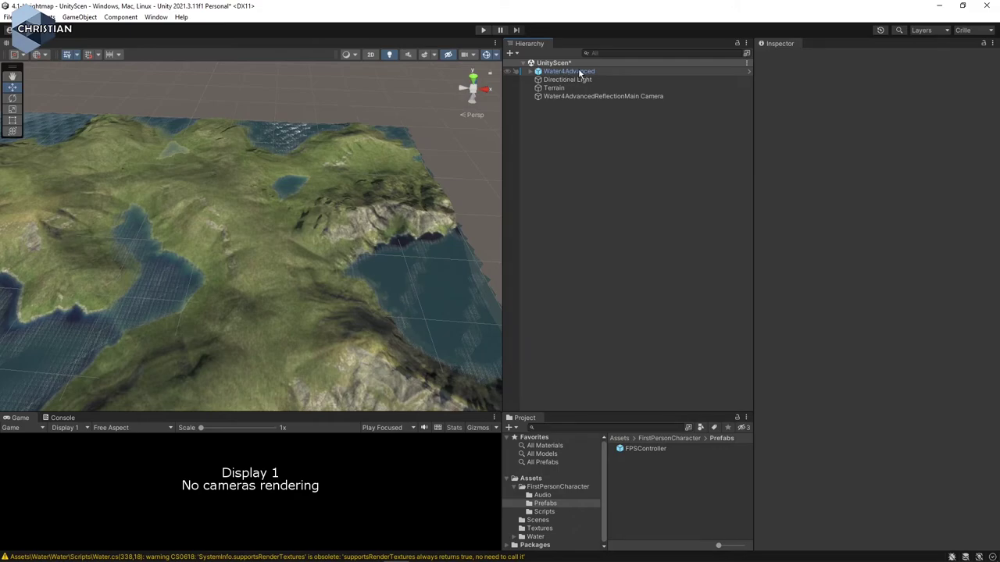
# Step: Place the FPSController prefab on the terrain near the shoreline and raise it to a Y position of about 3.03
pyautogui.moveTo(568, 423); pyautogui.dragTo(337, 283)
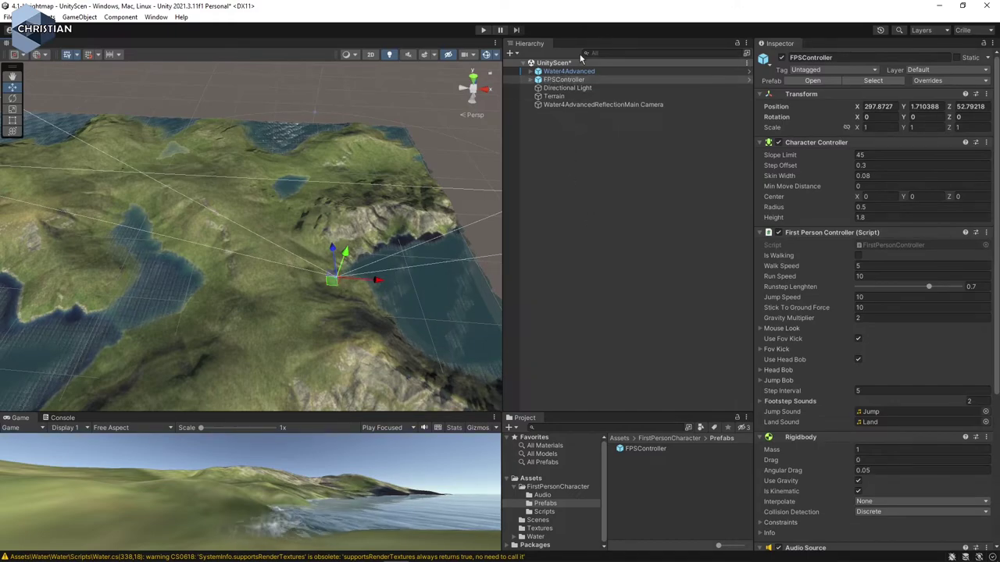
pyautogui.click(566, 79)
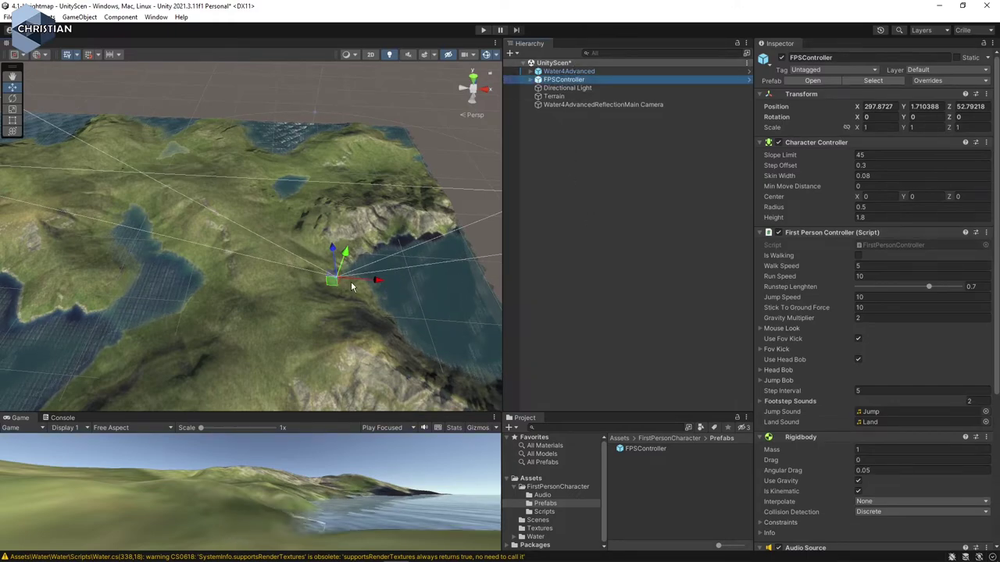
pyautogui.press('f')
pyautogui.scroll(2, 238, 270)
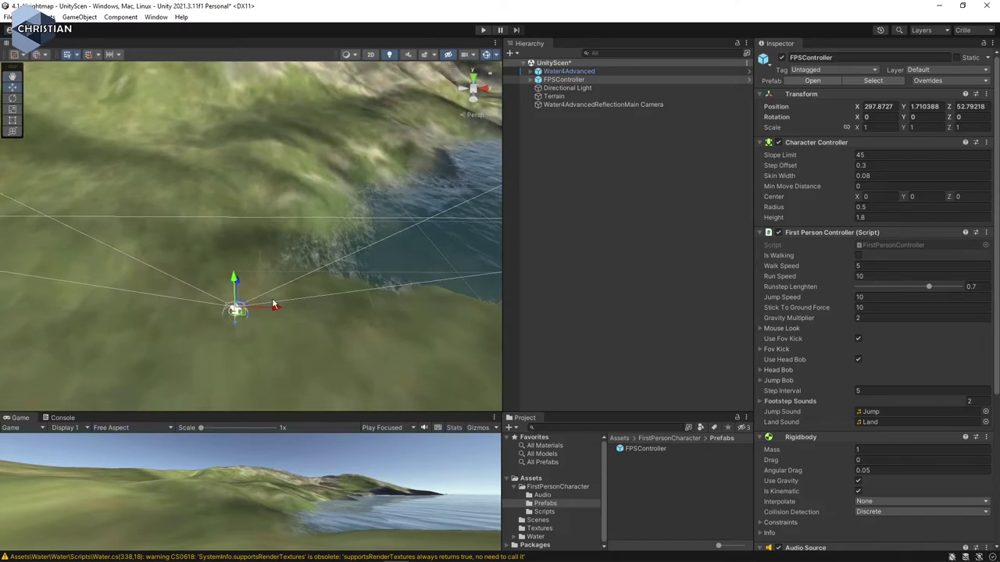
pyautogui.moveTo(239, 236); pyautogui.dragTo(240, 224)
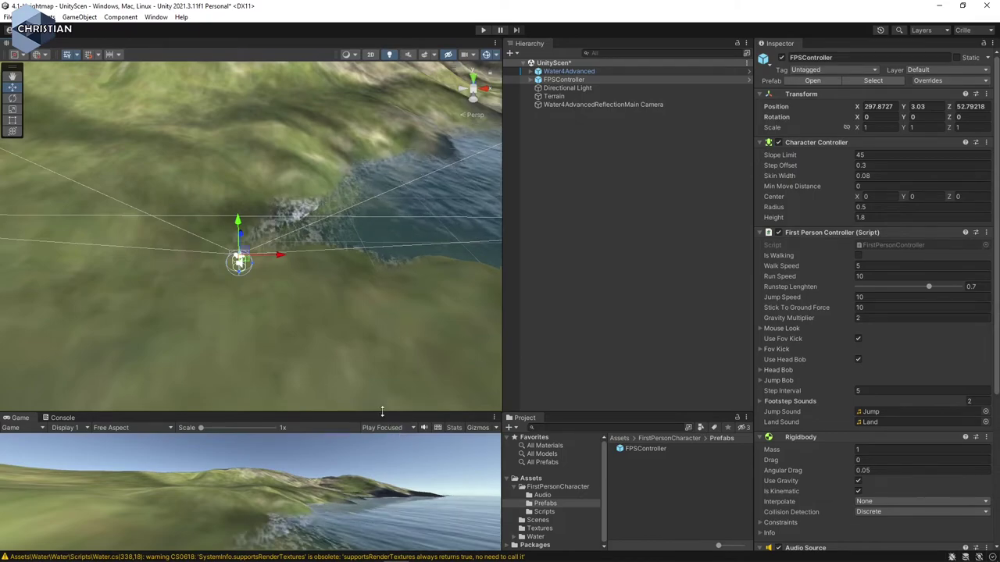
# Step: Set the enlarged Game view to Play Maximized and play-test the scene, stopping it when finished
pyautogui.moveTo(384, 415); pyautogui.dragTo(393, 279)
pyautogui.click(391, 291)
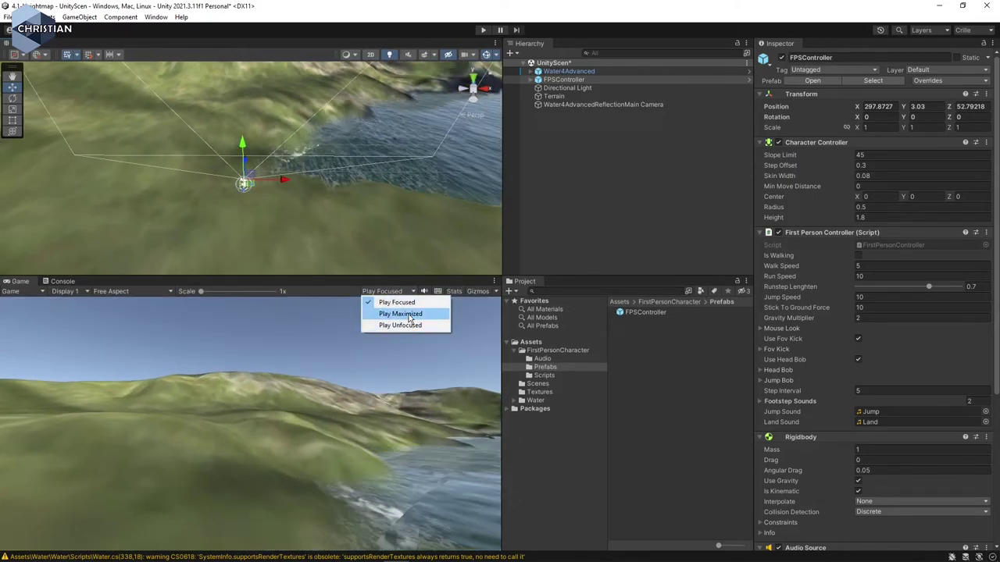
pyautogui.click(409, 314)
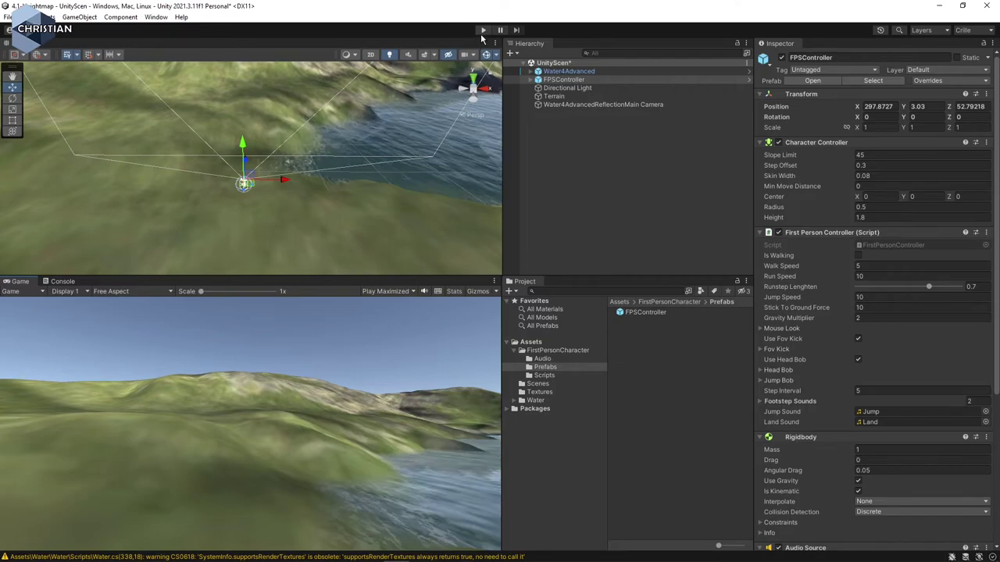
pyautogui.click(483, 29)
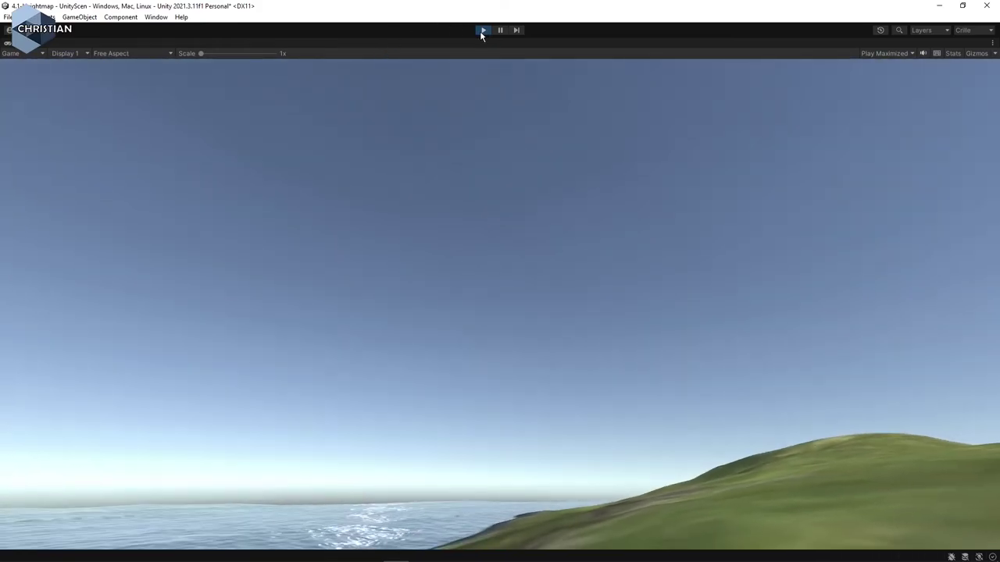
pyautogui.click(483, 29)
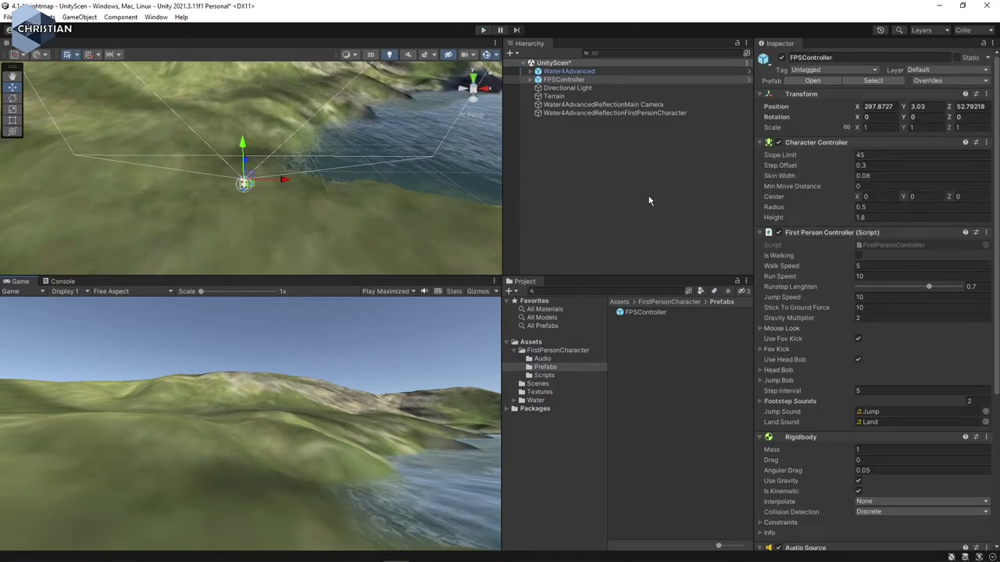
# Step: Select the second Tile under Water4Advanced and expand its Water4Advanced material properties in a widened Inspector
pyautogui.click(563, 71)
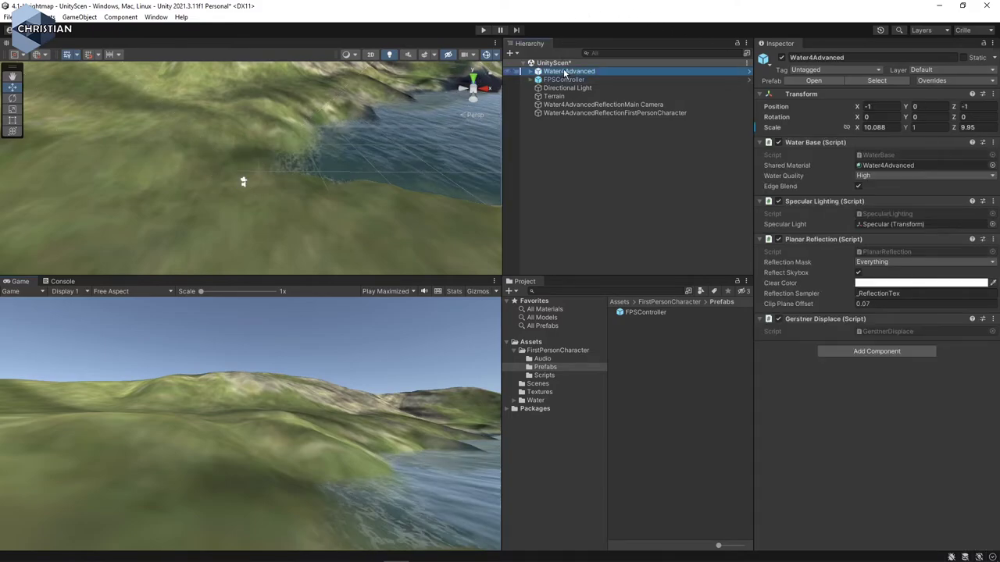
pyautogui.click(530, 72)
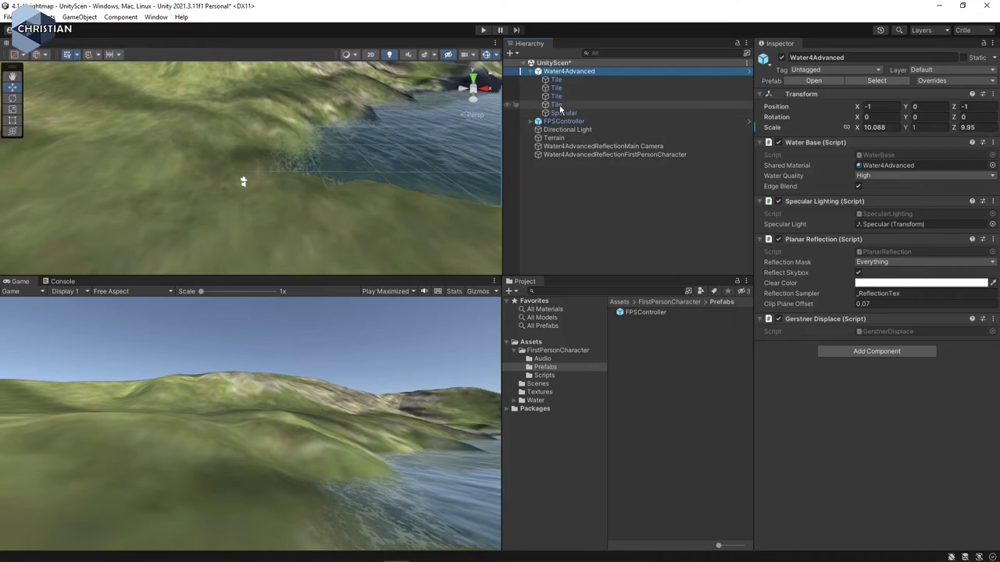
pyautogui.click(556, 79)
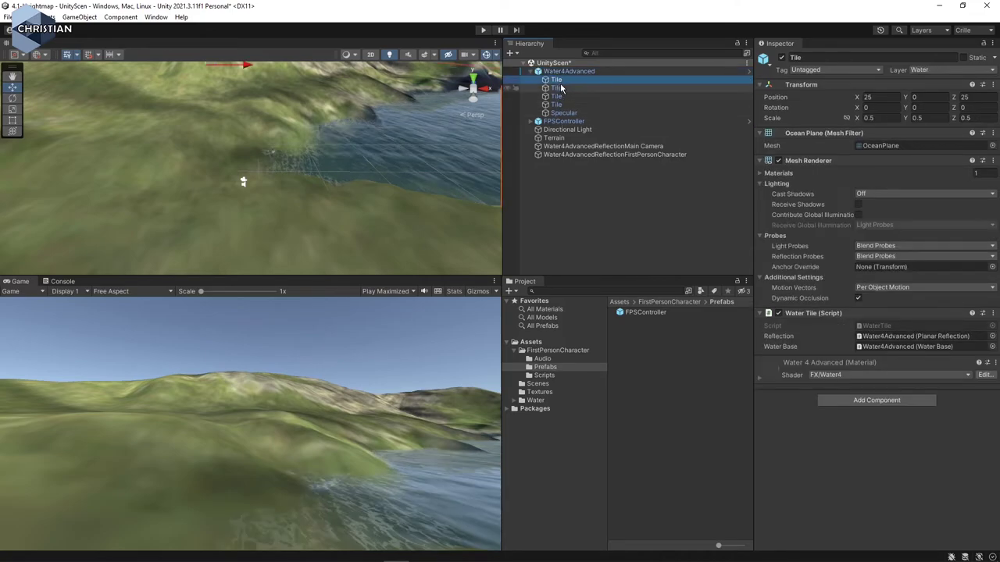
pyautogui.click(560, 88)
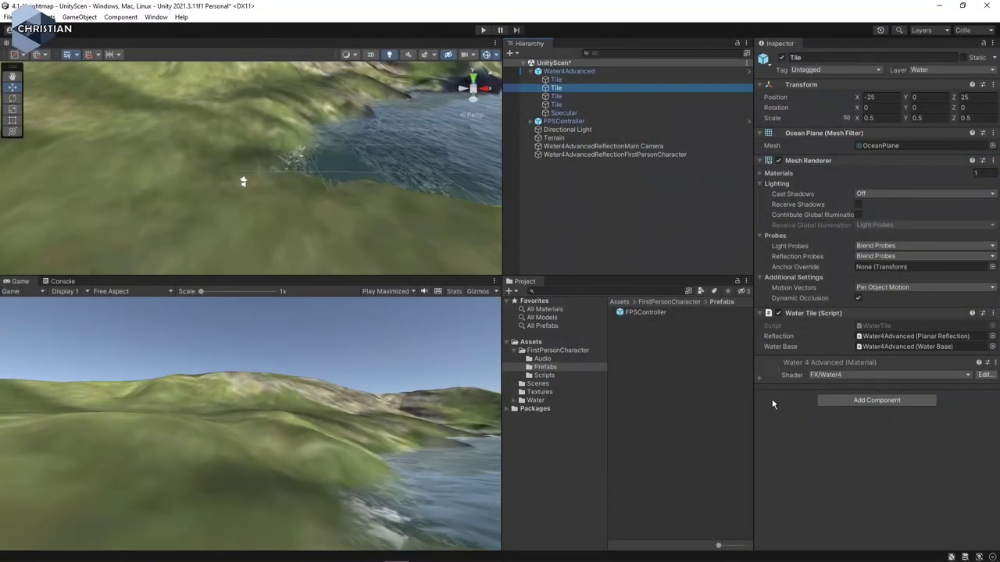
pyautogui.moveTo(752, 406); pyautogui.dragTo(713, 406)
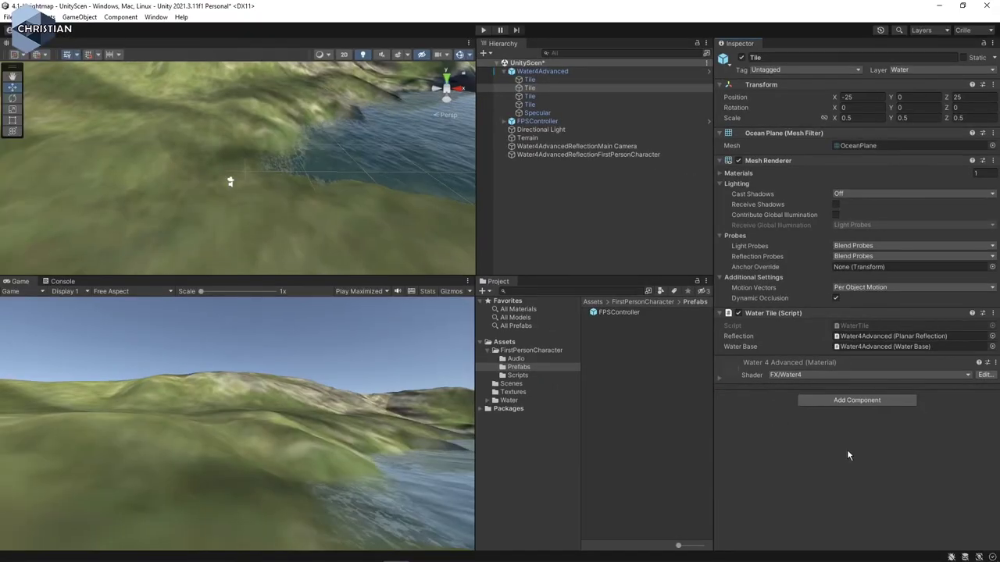
pyautogui.click(720, 379)
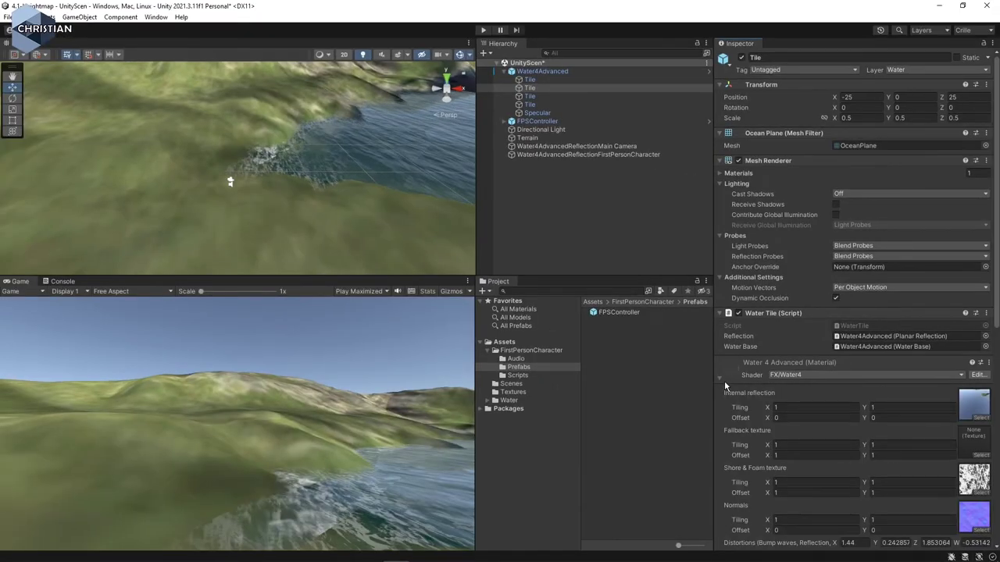
# Step: Set the water material's Wave Speed to X -1, Y 1, Z 0 and W 2
pyautogui.scroll(-5, 738, 394)
pyautogui.scroll(-1, 781, 422)
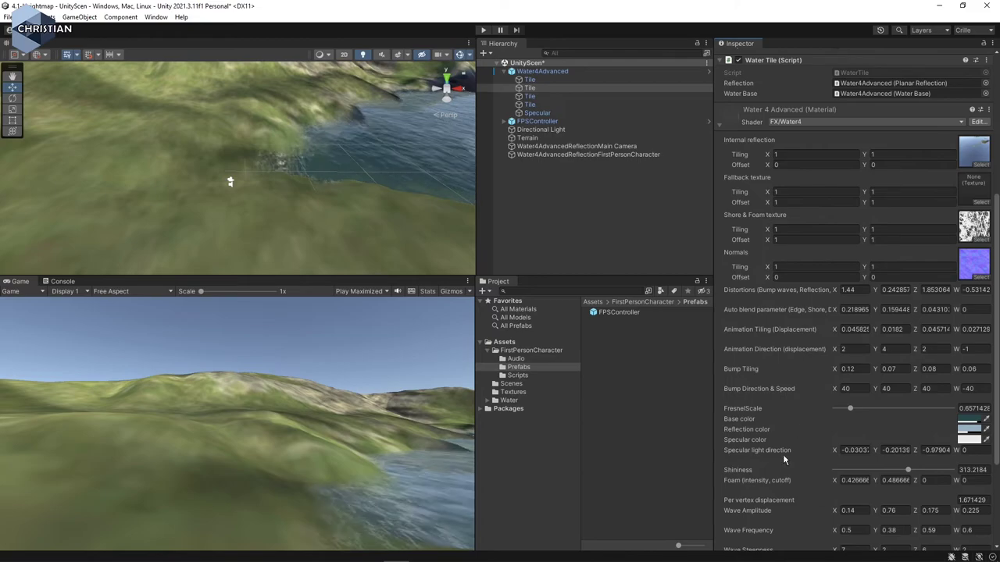
pyautogui.scroll(-4, 810, 467)
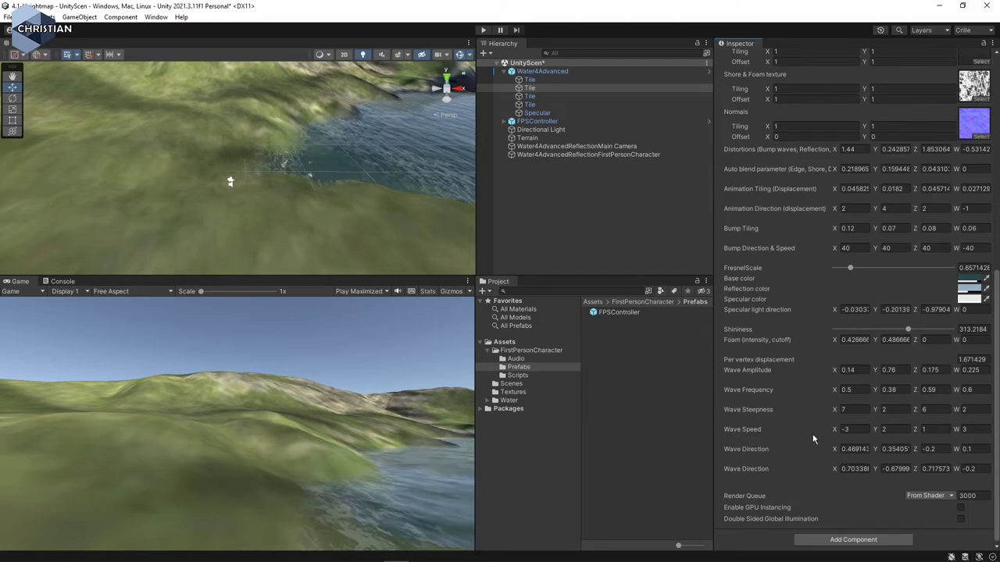
pyautogui.click(847, 429)
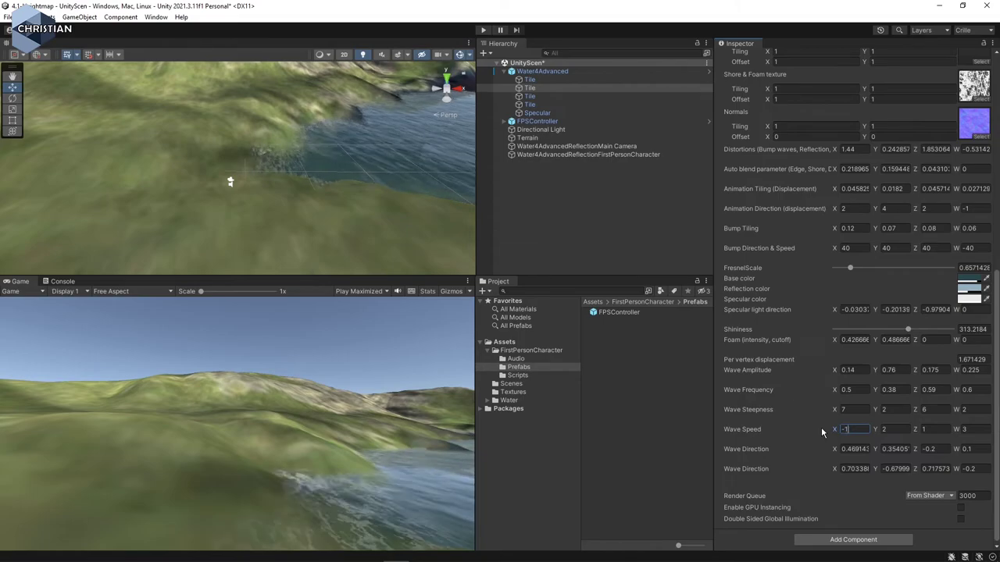
pyautogui.write('-1')
pyautogui.press('Tab')
pyautogui.write('1')
pyautogui.press('Tab')
pyautogui.write('0')
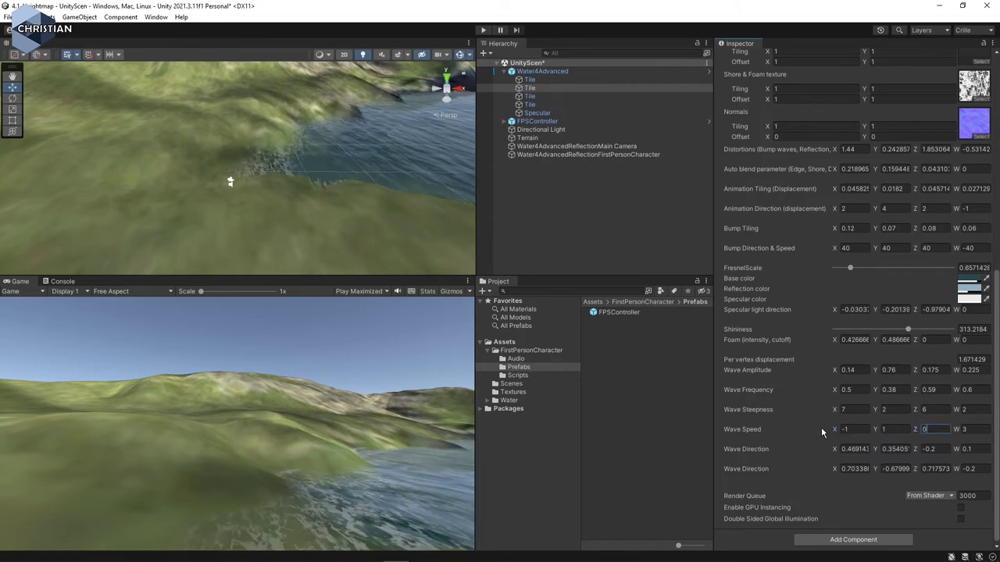
pyautogui.press('Tab')
pyautogui.write('2')
pyautogui.press('Tab')
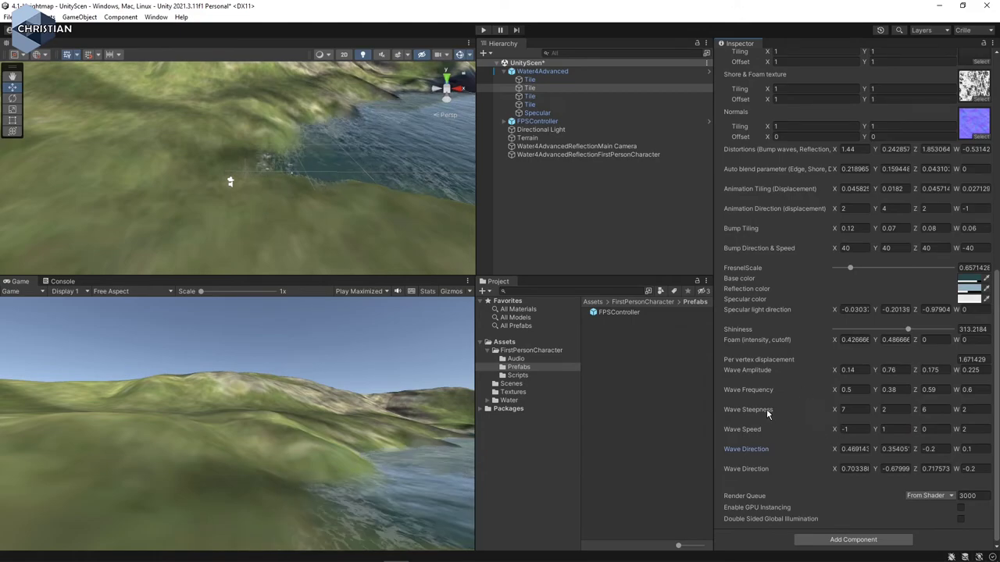
# Step: Set the water material's Wave Steepness to X 2, Y 1, Z 2 and W 0
pyautogui.click(855, 409)
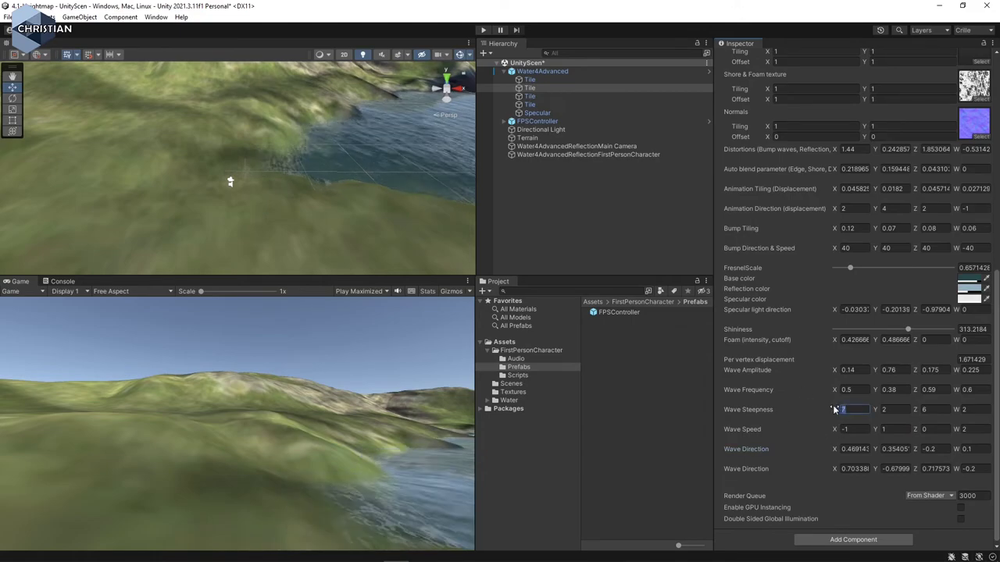
pyautogui.write('2')
pyautogui.press('Tab')
pyautogui.write('1')
pyautogui.press('Tab')
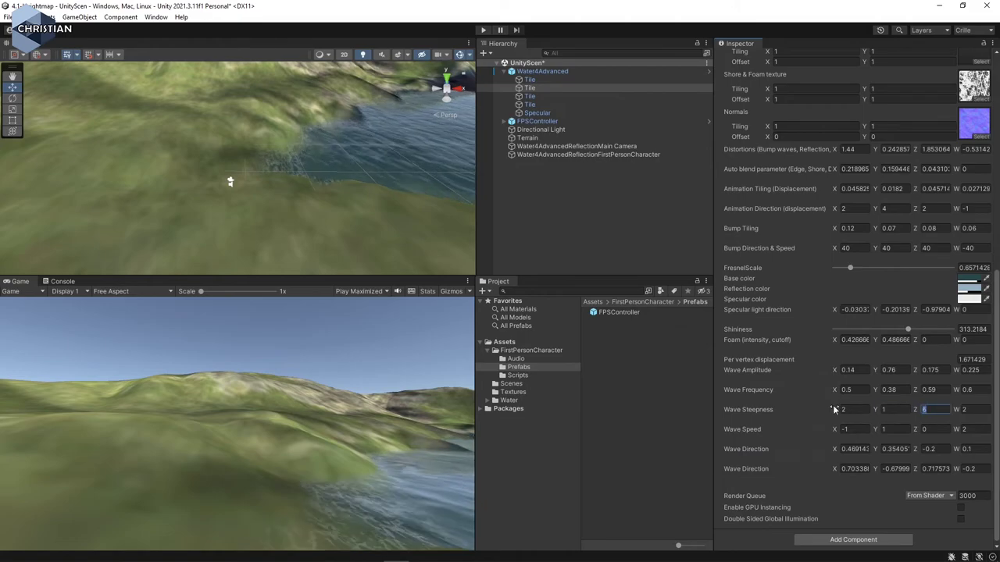
pyautogui.write('2')
pyautogui.press('Tab')
pyautogui.write('0')
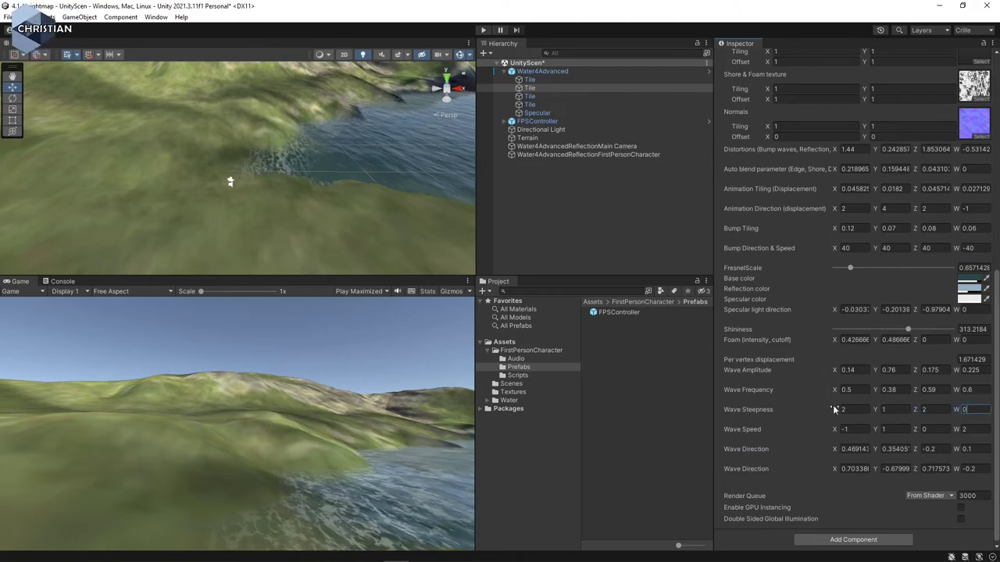
pyautogui.press('Tab')
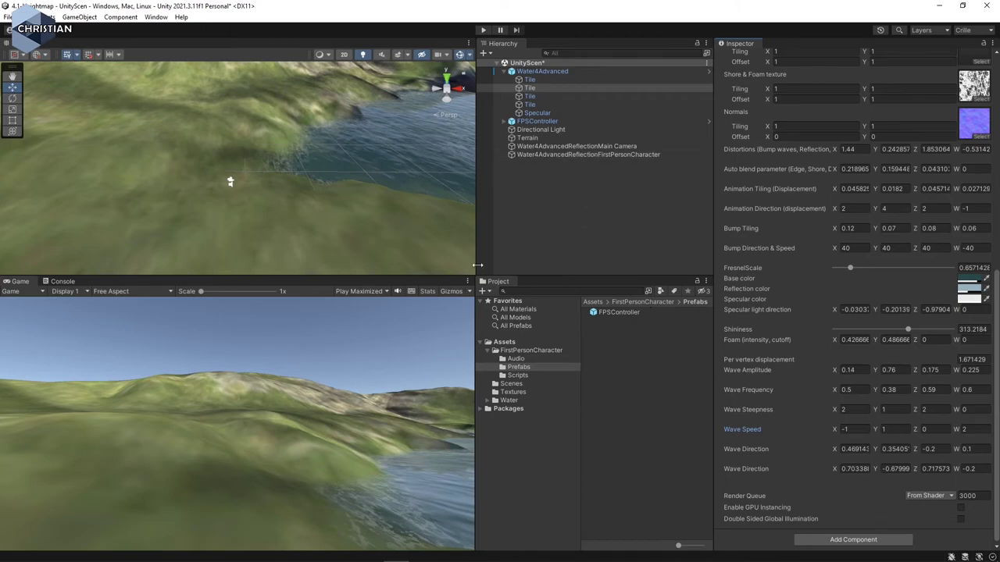
# Step: Widen the Hierarchy slightly, then play-test the scene by walking along the shoreline to check the water, and stop it when finished
pyautogui.moveTo(478, 265); pyautogui.dragTo(446, 253)
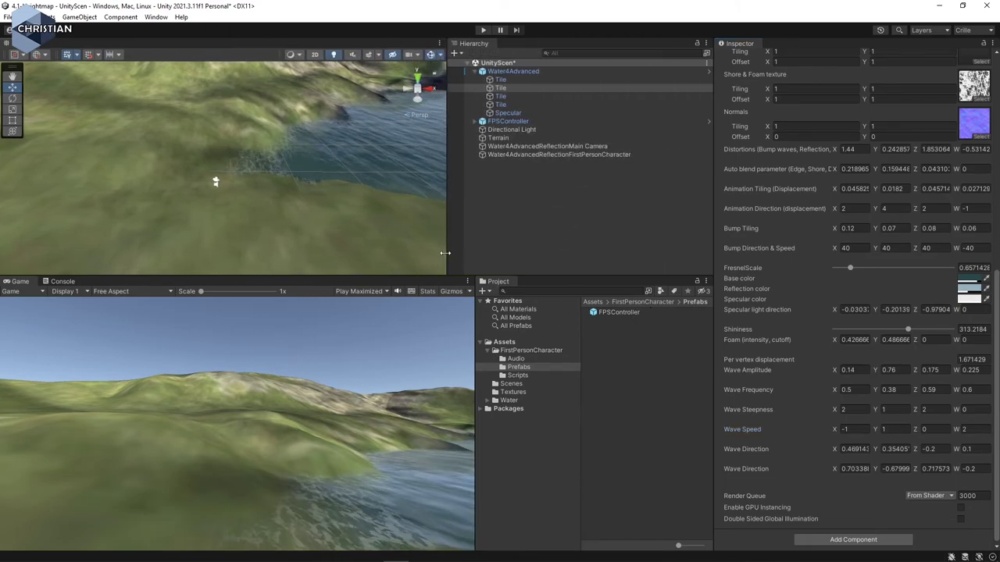
pyautogui.click(483, 30)
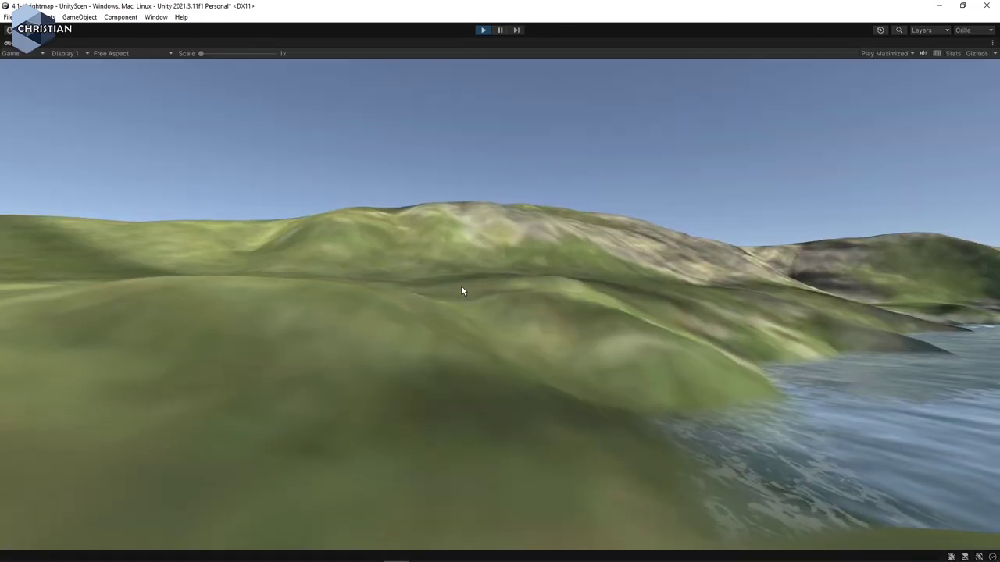
pyautogui.moveTo(461, 288); pyautogui.dragTo(775, 345, button='right')
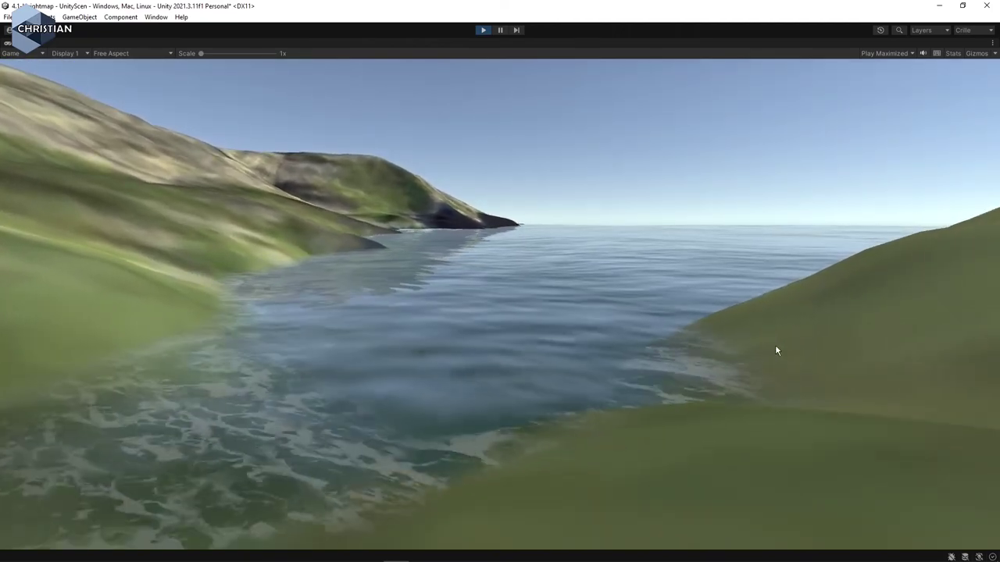
pyautogui.press('d')
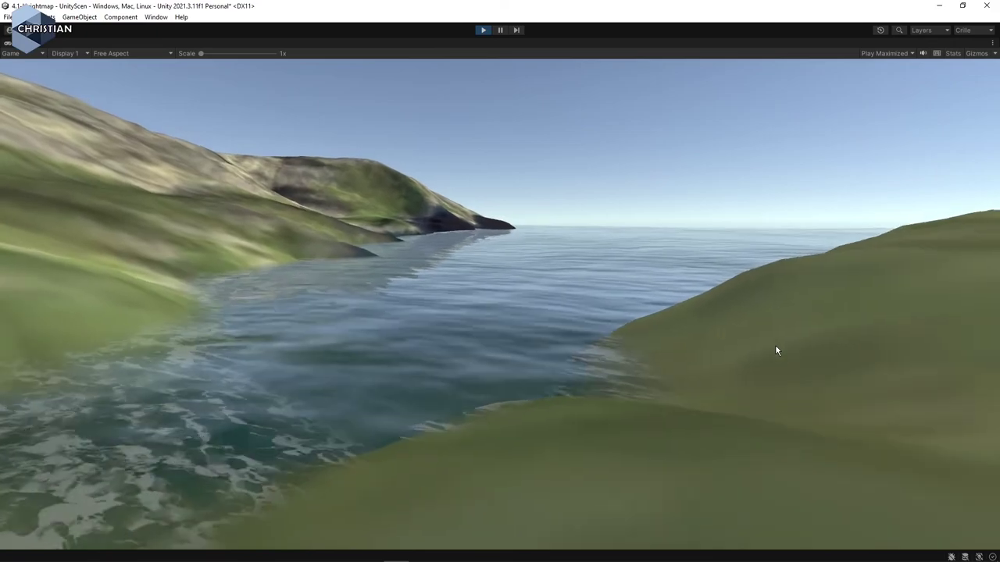
pyautogui.moveTo(775, 345); pyautogui.dragTo(788, 402, button='right')
pyautogui.press('w')
pyautogui.press('w')
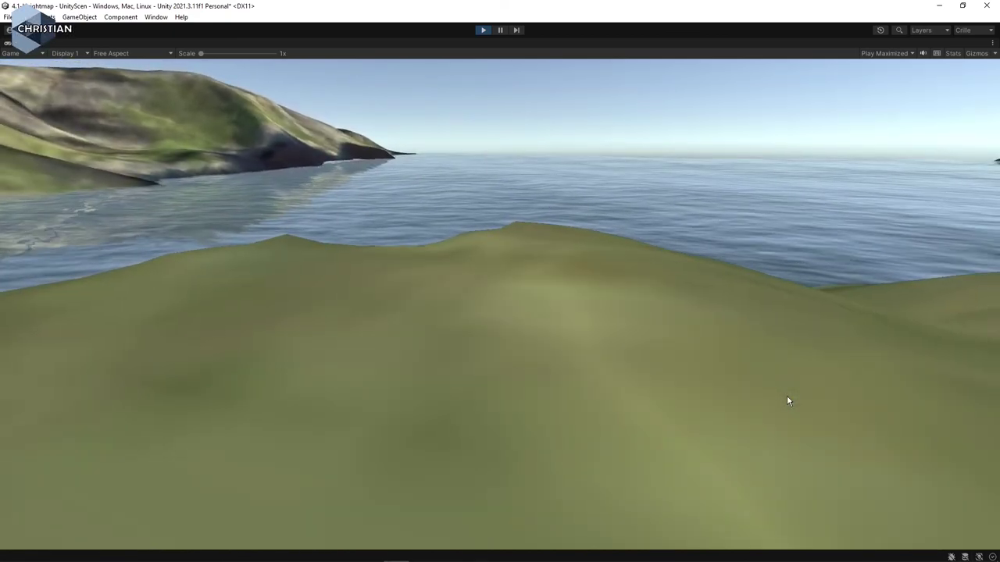
pyautogui.moveTo(787, 402); pyautogui.dragTo(479, 43, button='right')
pyautogui.click(483, 31)
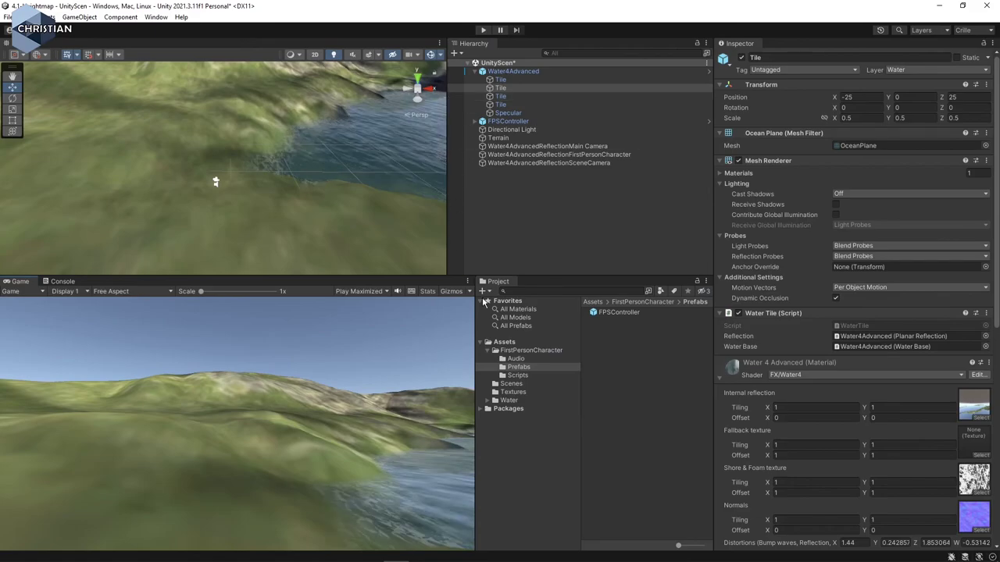